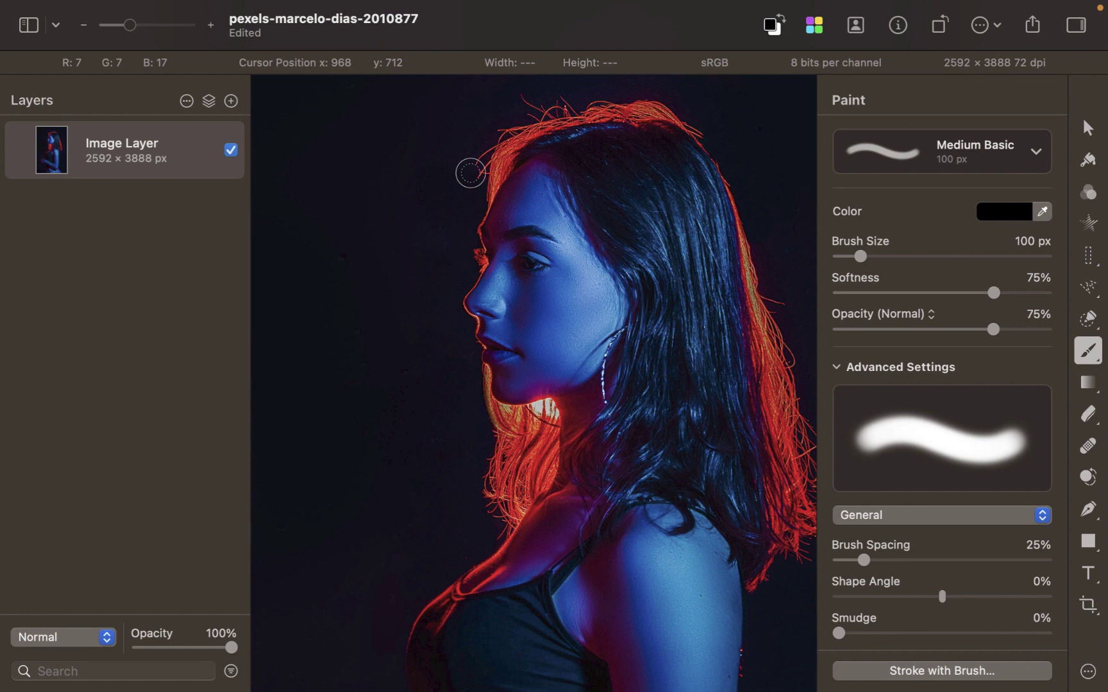
- Select the woman in the portrait automatically using the Select Subject command of the Quick Selection tool
key(a)
key(w)
click(1004, 498)
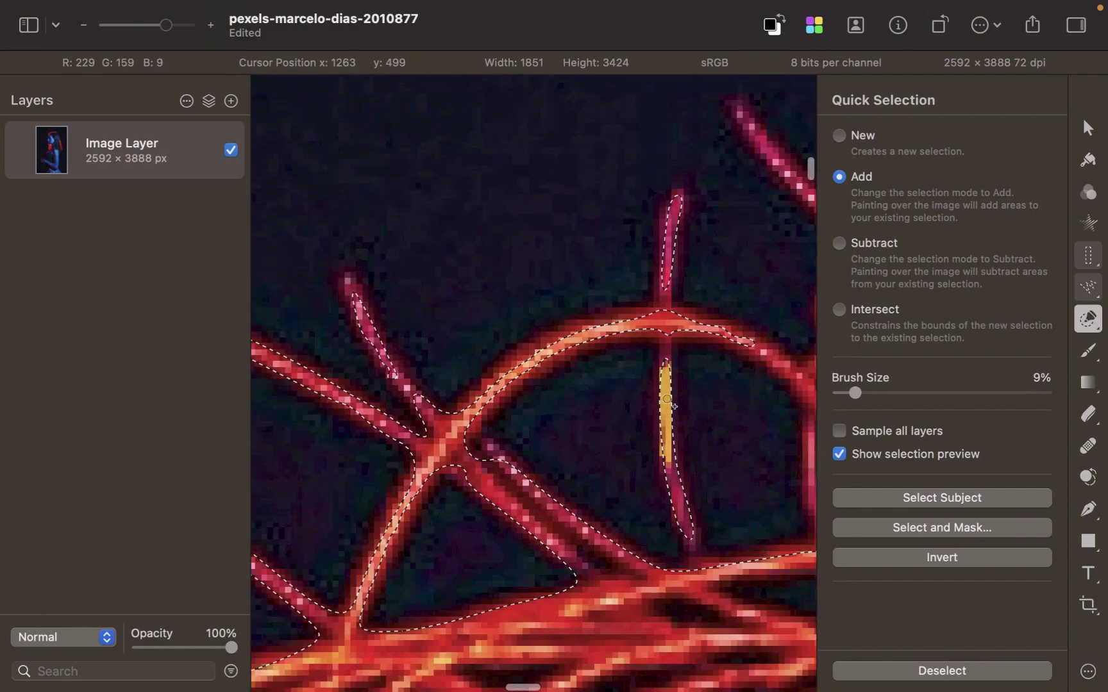
- Add the arched flyaway hair strand and its crossing above the forehead to the selection using Quick Selection in Add mode
scroll(662, 405, up, 3)
click(621, 261)
scroll(622, 261, left, 3)
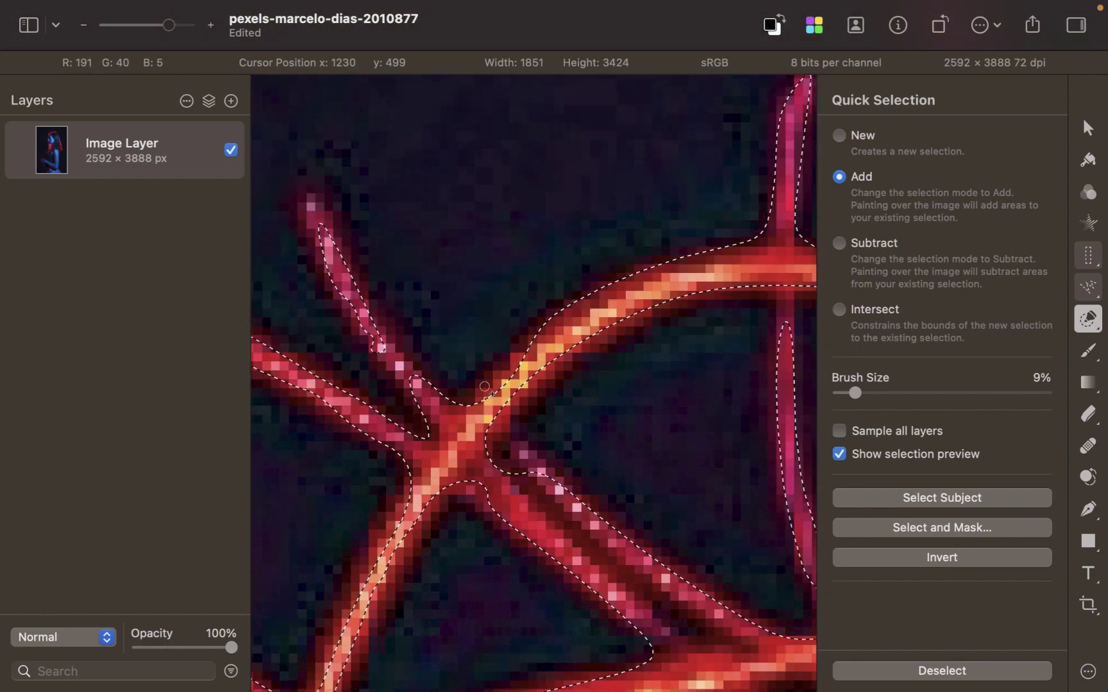
click(473, 411)
scroll(521, 455, right, 5)
scroll(521, 455, right, 1)
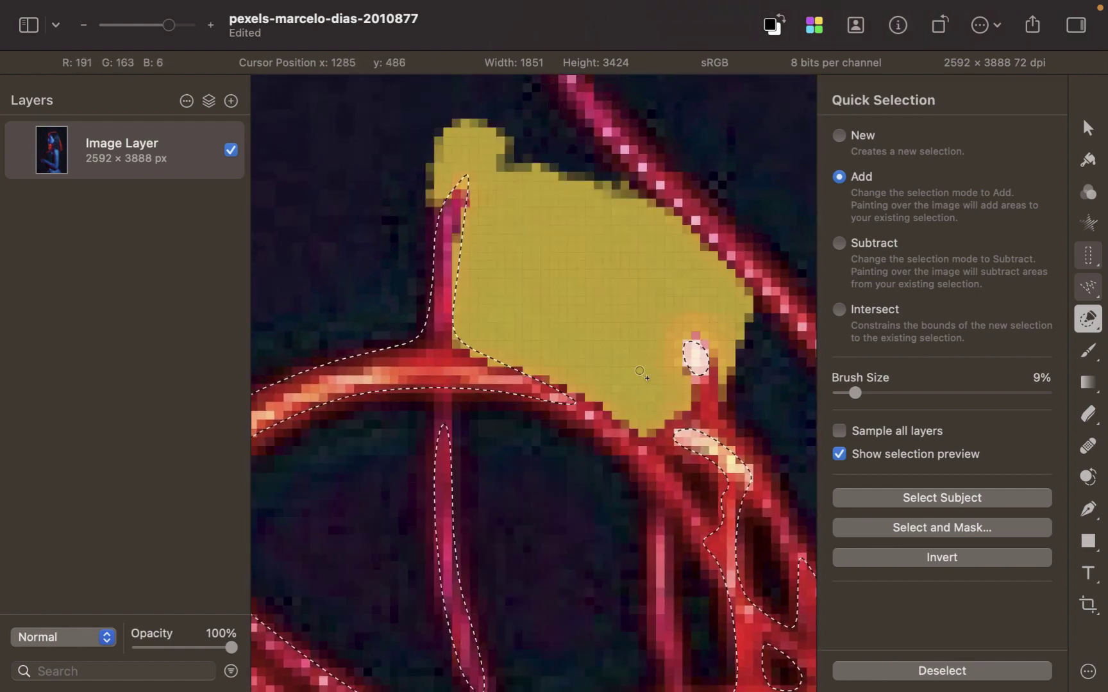
- Add the bright-tipped strand and the thin vertical strands beside the arched hair to the selection using Quick Selection
click(667, 373)
scroll(663, 377, right, 3)
mouse_move(624, 364)
mouse_down()
mouse_move(575, 376)
mouse_move(554, 460)
mouse_move(558, 554)
mouse_move(577, 634)
mouse_up()
scroll(577, 634, right, 3)
mouse_move(602, 437)
mouse_down()
mouse_move(604, 462)
mouse_move(590, 429)
mouse_up()
scroll(602, 587, down, 3)
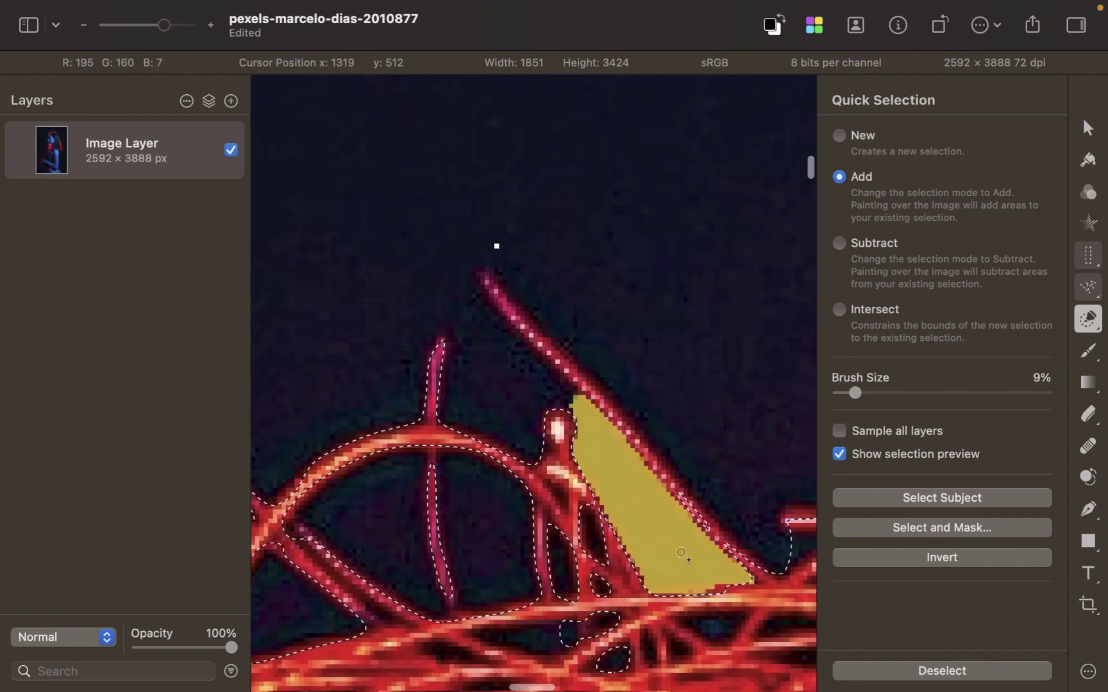
scroll(687, 558, right, 3)
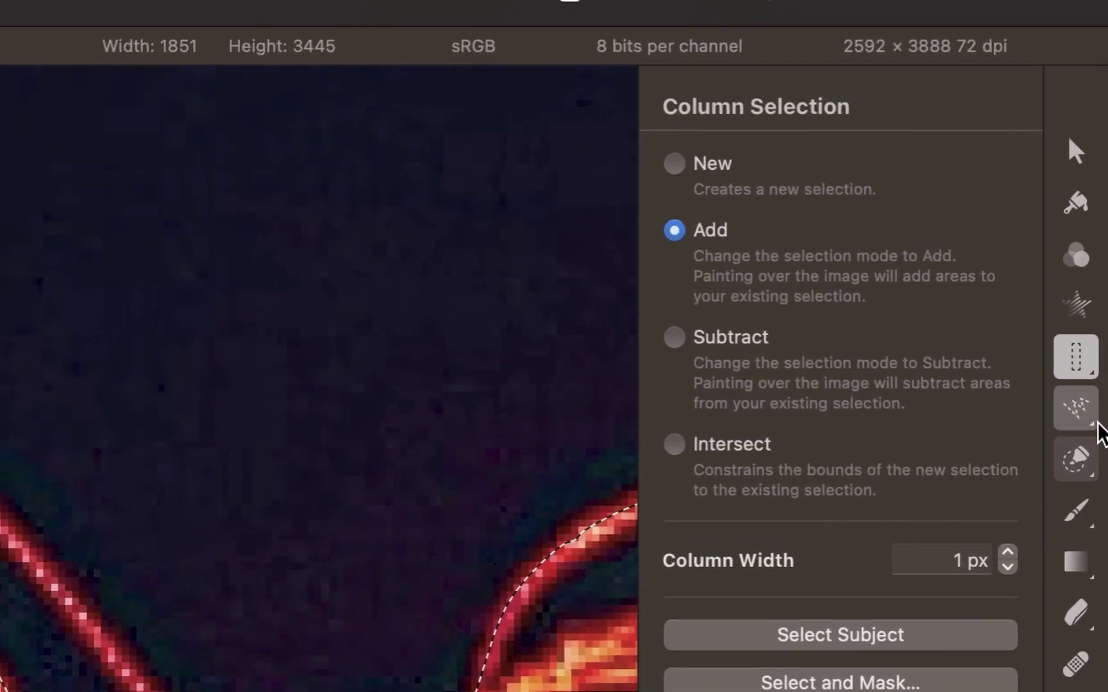
- Trace the long diagonal flyaway strand with the Polygonal Selection tool in Add mode to include it in the selection
click(1099, 297)
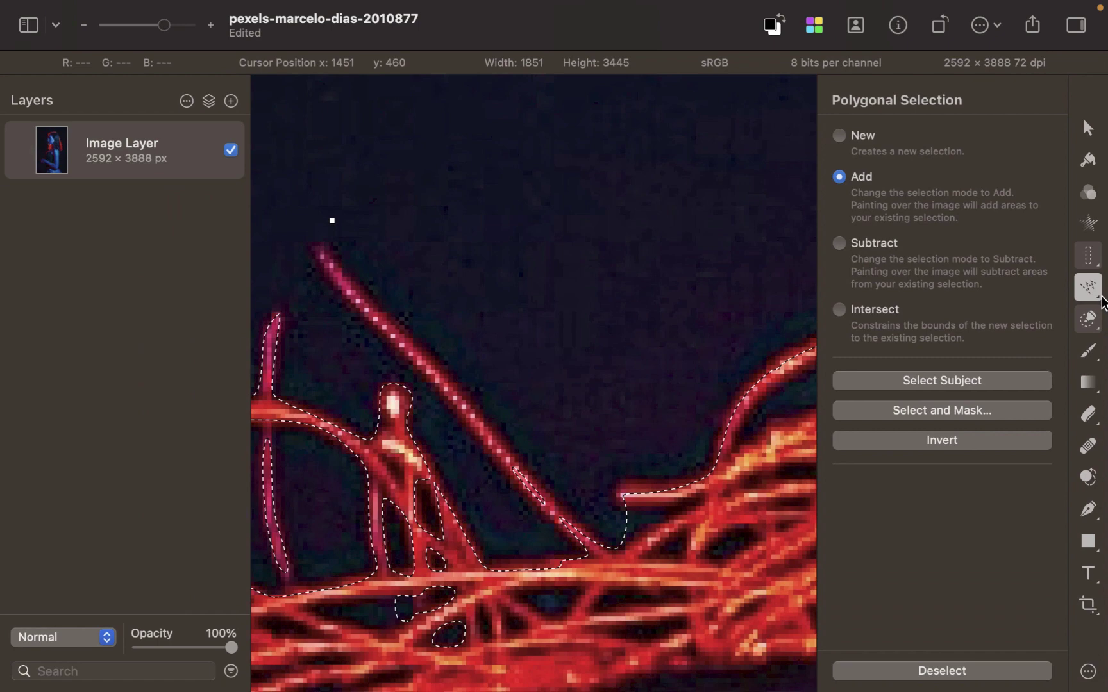
scroll(477, 531, up, 4)
click(617, 476)
click(484, 336)
scroll(438, 282, up, 3)
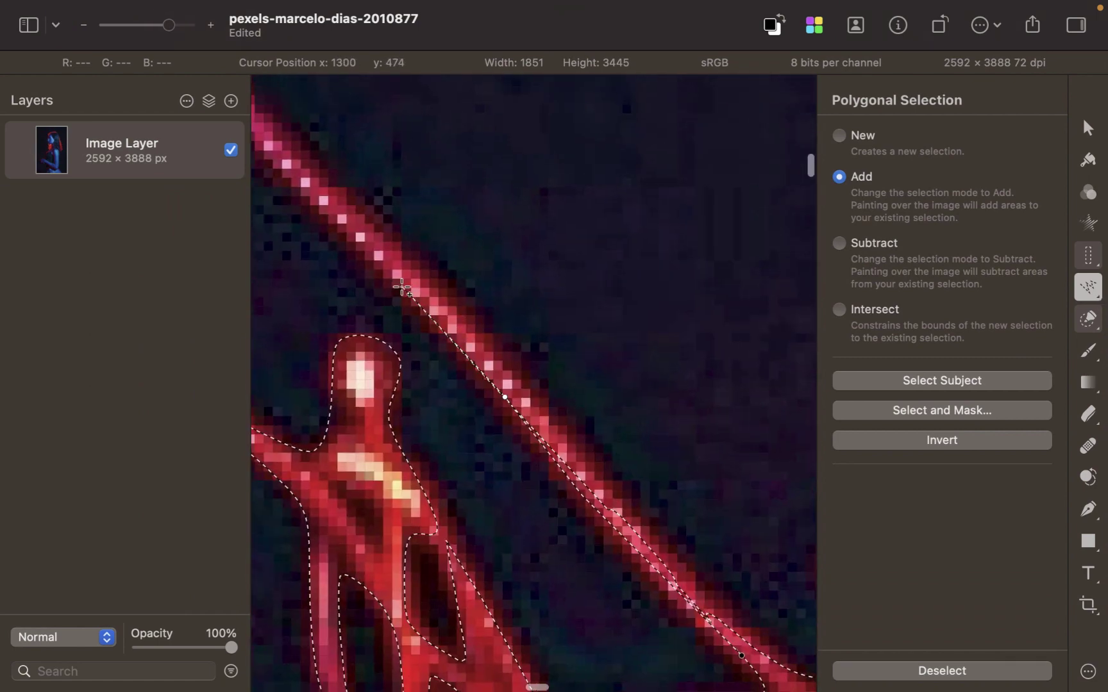
click(367, 284)
click(284, 160)
scroll(544, 435, down, 3)
click(634, 519)
click(662, 546)
click(730, 608)
scroll(706, 608, right, 3)
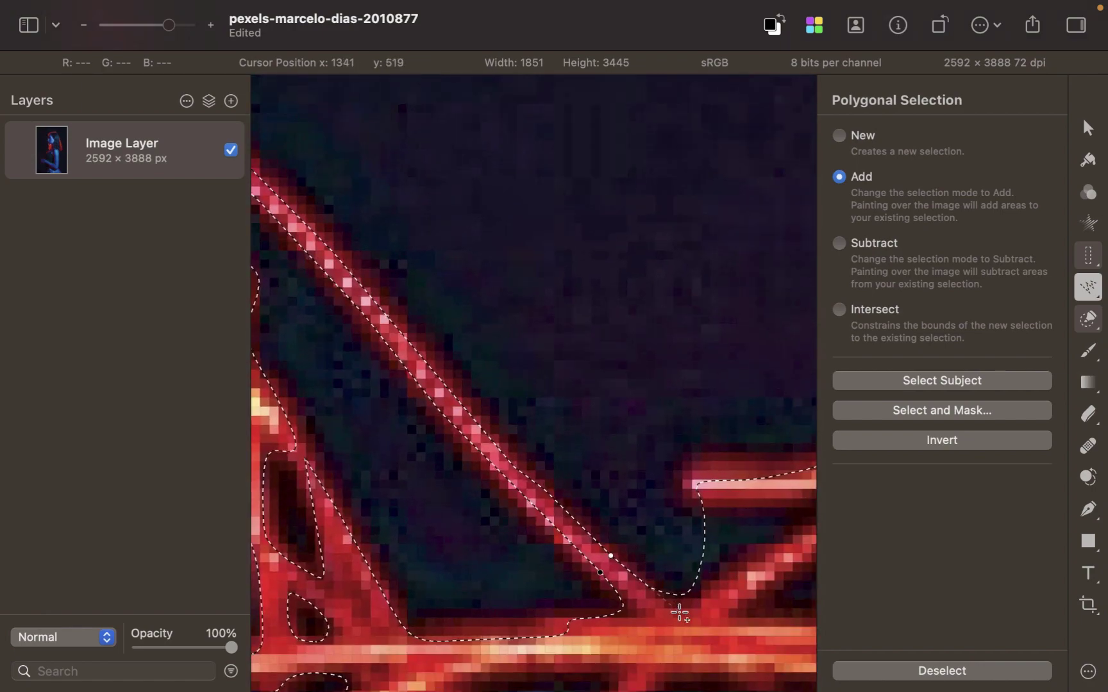
- Outline both edges of the curved strand at the front hairline with the Polygonal Selection tool, down to the main hair mass
scroll(679, 607, down, 3)
scroll(679, 607, up, 6)
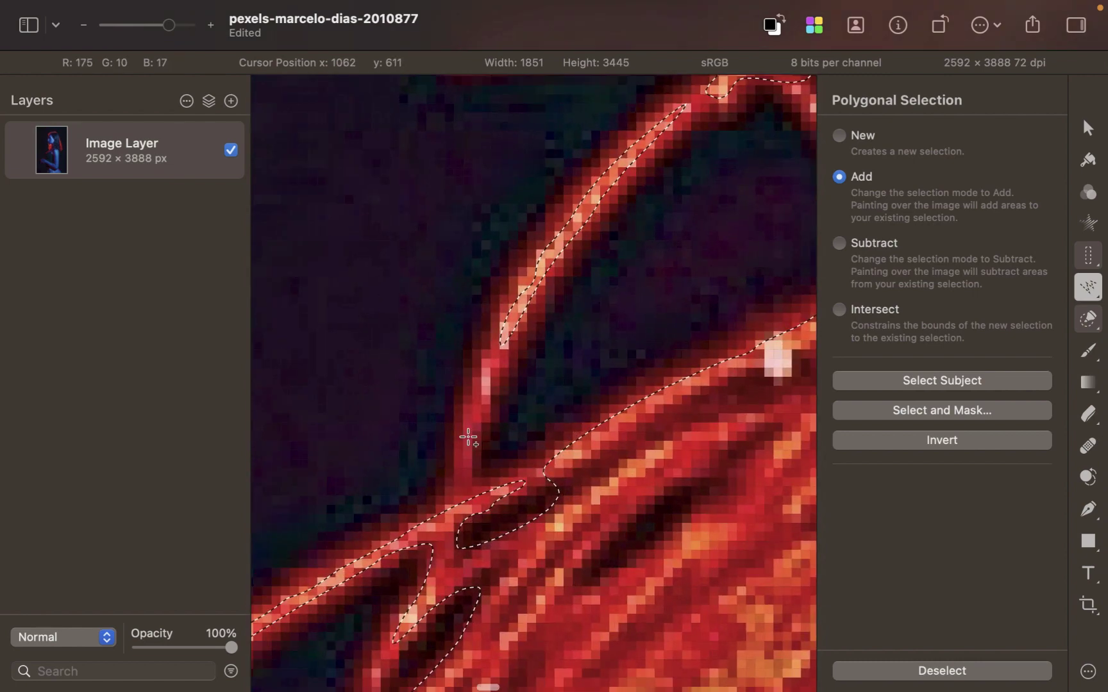
click(698, 88)
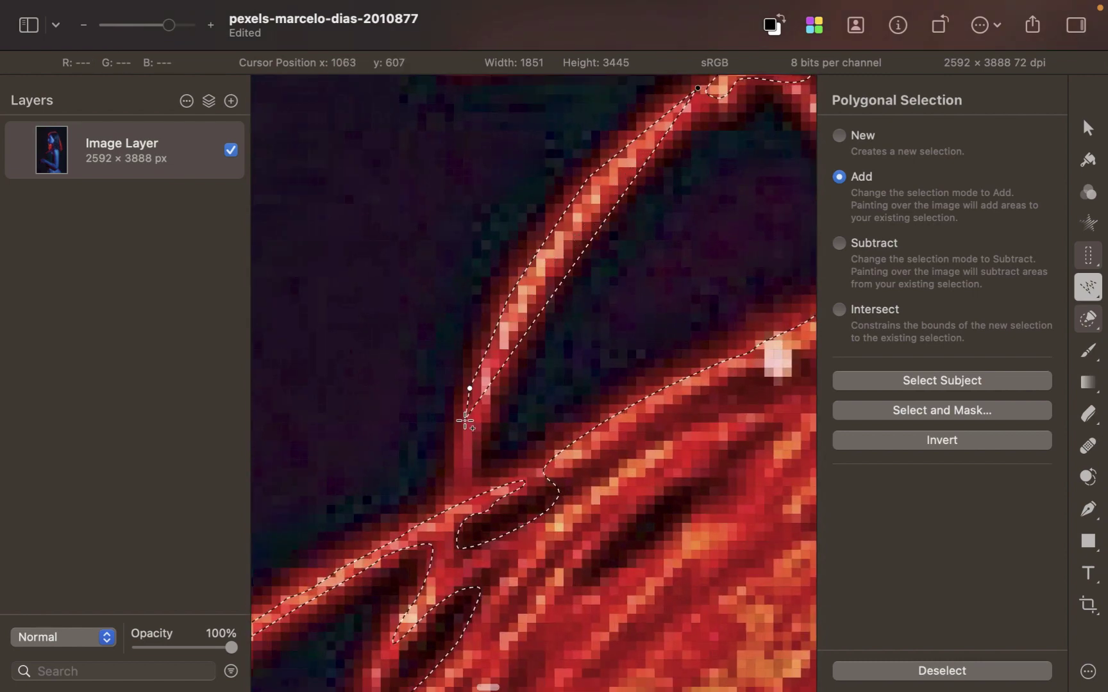
click(454, 452)
click(446, 509)
click(478, 491)
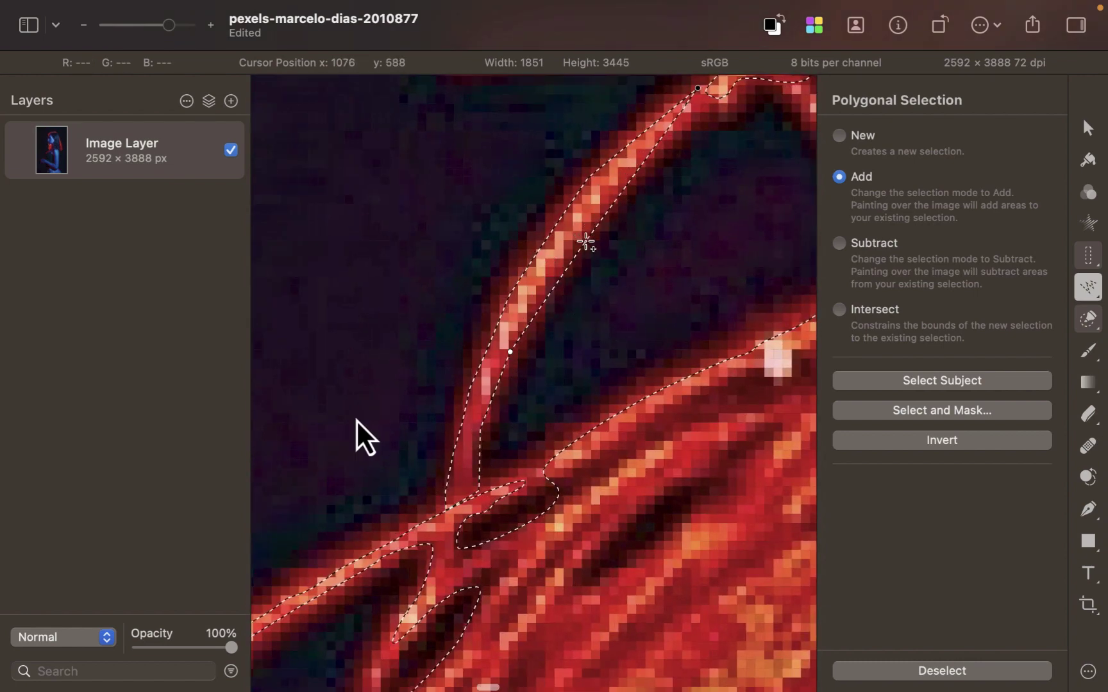
click(480, 428)
click(509, 351)
click(581, 237)
scroll(709, 112, up, 3)
scroll(708, 112, right, 3)
click(684, 156)
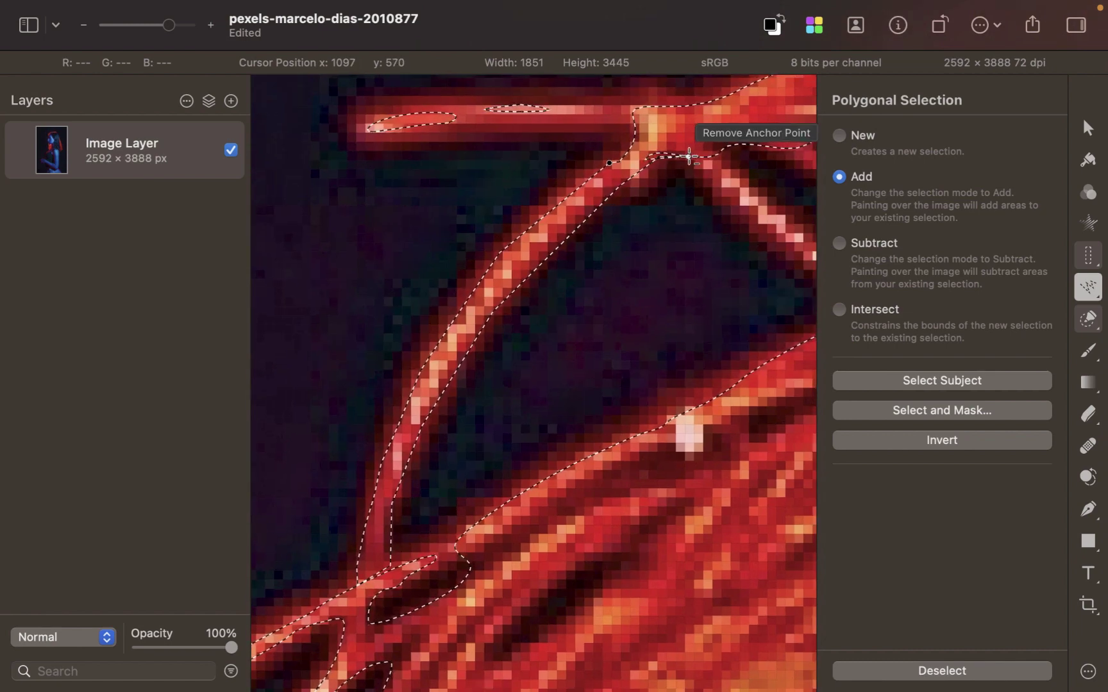
- Extend the polygonal outline around the short diagonal strand joining the curved strand and close it to add both
scroll(731, 202, right, 4)
scroll(731, 202, up, 1)
click(685, 294)
click(722, 318)
click(742, 310)
click(606, 213)
double_click(578, 175)
- Outline the thin diagonal strand crossing the neighbouring dark gap and add it to the selection
scroll(608, 165, right, 3)
scroll(608, 165, up, 1)
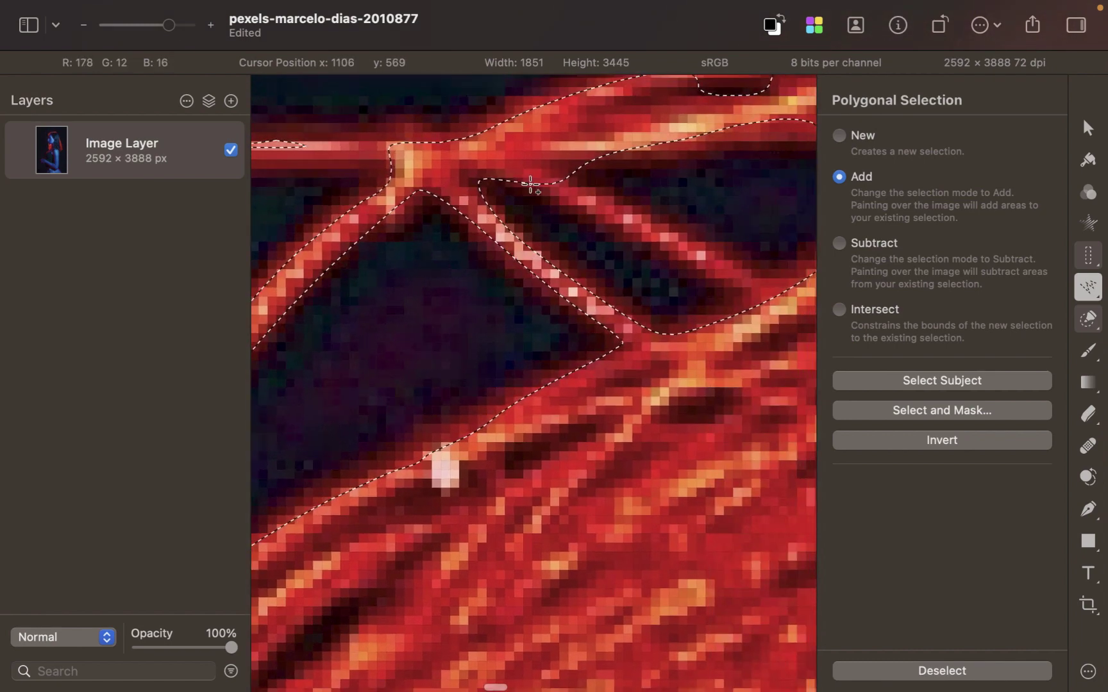
click(530, 184)
click(639, 232)
scroll(721, 277, down, 3)
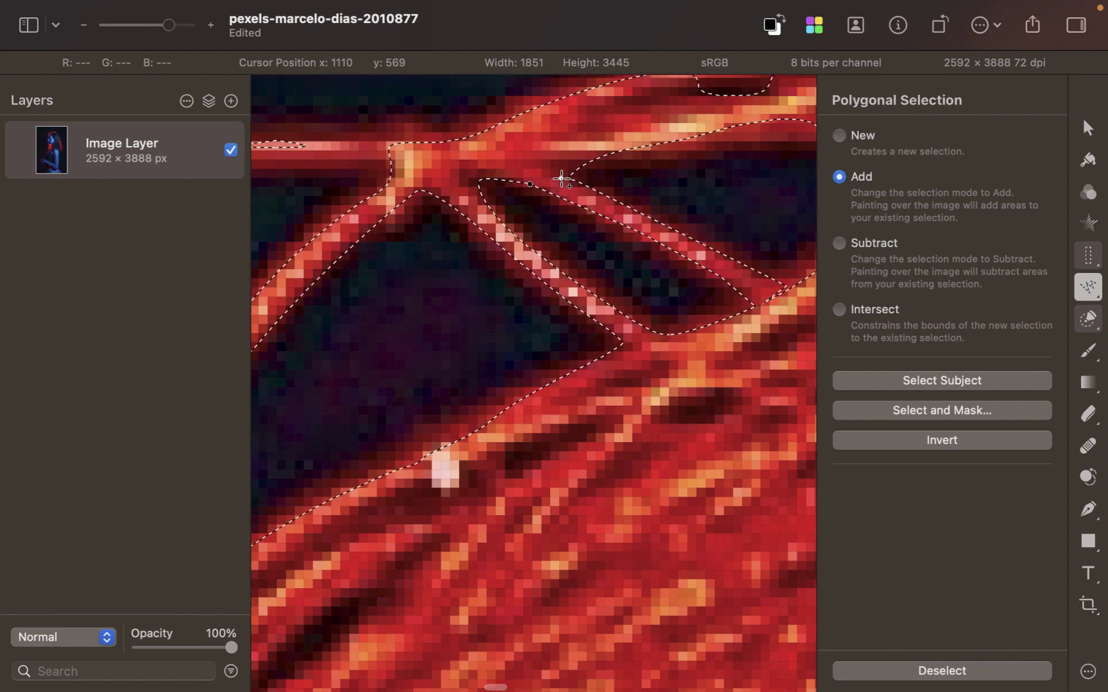
scroll(562, 178, right, 4)
scroll(561, 178, up, 2)
scroll(562, 178, up, 3)
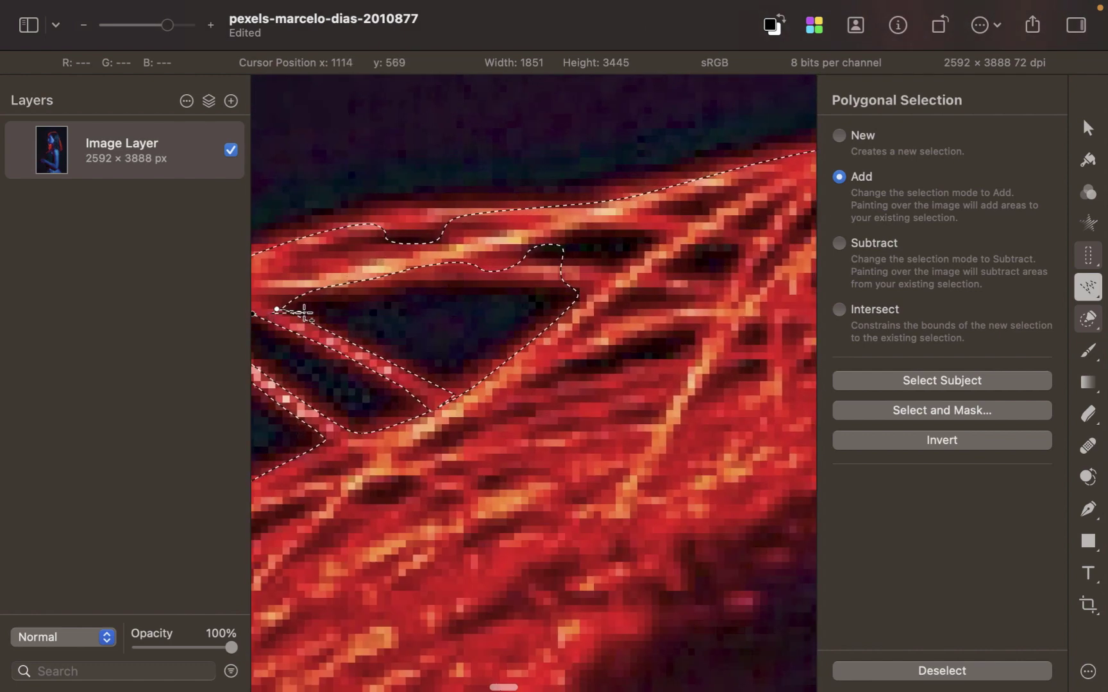
double_click(282, 310)
- Cut the narrow dark gap between the upper hair strands out of the selection with a polygonal outline in Subtract mode
scroll(623, 266, up, 3)
alt+click(670, 212)
click(553, 206)
click(481, 229)
click(414, 243)
click(405, 244)
click(648, 252)
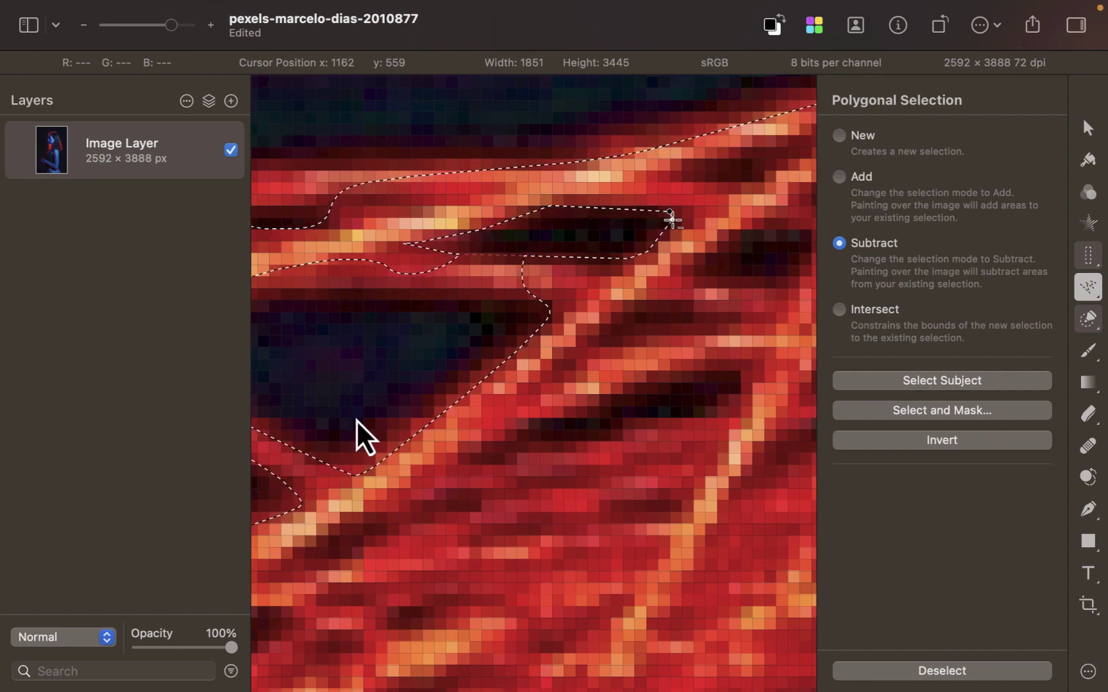
click(669, 211)
scroll(634, 250, left, 3)
shift+click(559, 234)
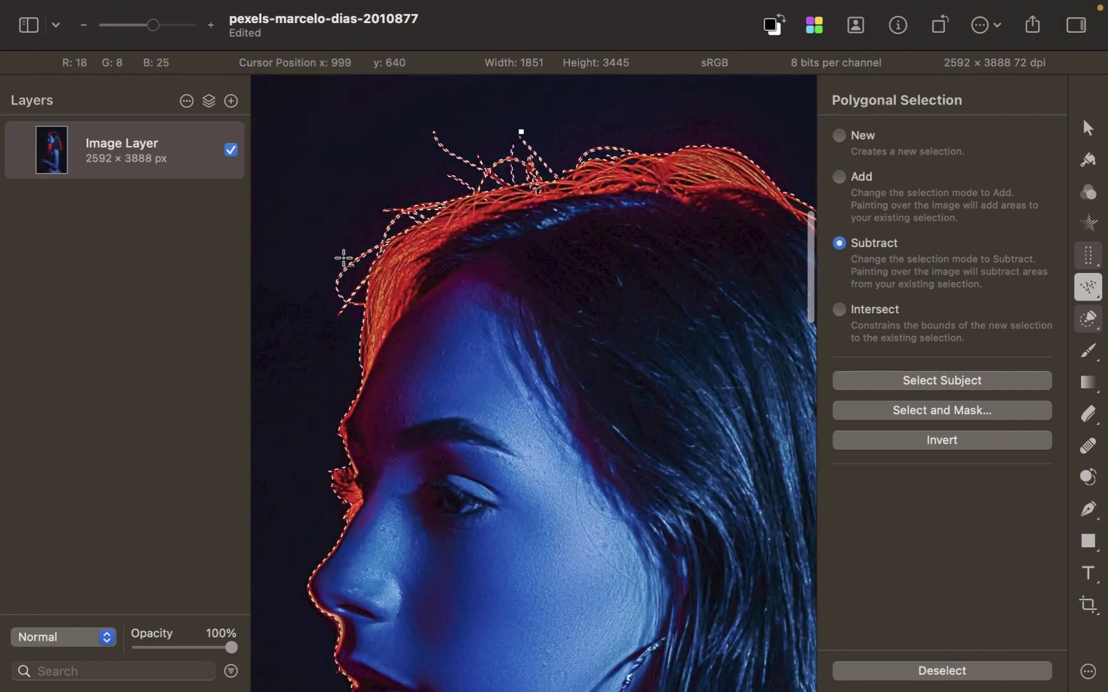
- Duplicate the selected woman onto a new layer with a mask above the original image layer
scroll(344, 257, down, 2)
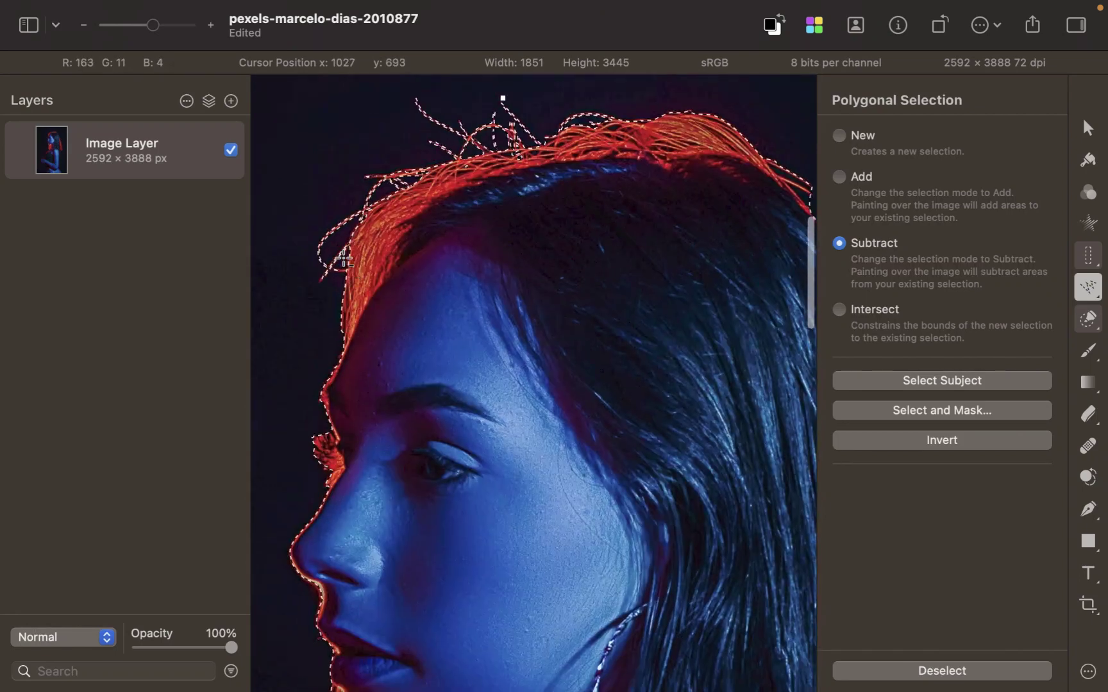
scroll(344, 260, up, 2)
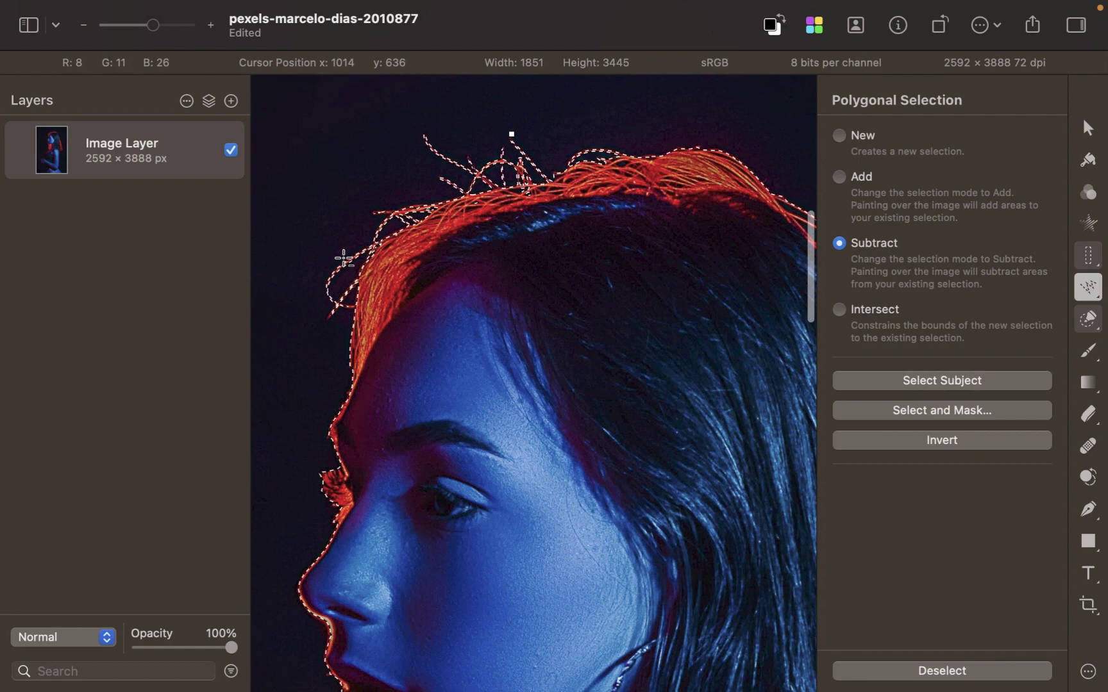
key(super+j)
right_click(87, 142)
click(164, 418)
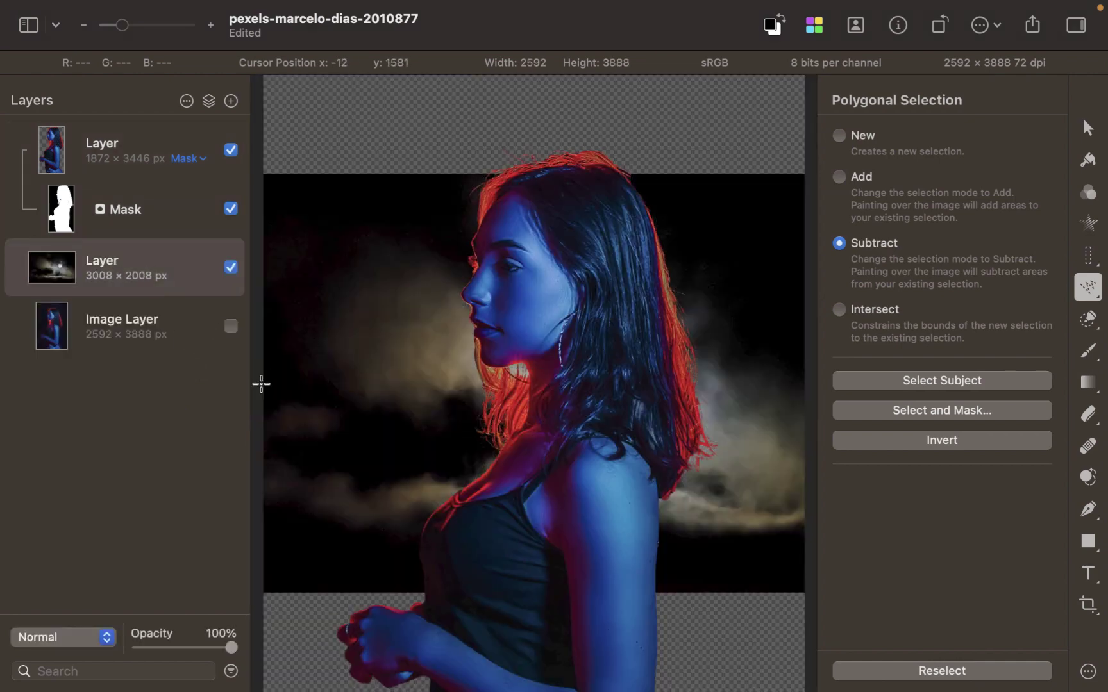
- Size and position the night-scene background image behind the masked woman
scroll(262, 384, down, 5)
key(v)
drag(606, 417, 700, 478)
drag(460, 317, 379, 258)
scroll(494, 318, up, 3)
drag(506, 318, 494, 317)
- Add an effects layer above the background image and apply a Gaussian blur to it
right_click(104, 259)
click(230, 101)
click(256, 324)
click(911, 139)
click(893, 178)
drag(860, 240, 903, 240)
- Move the original image layer to the top of the stack and toggle its visibility to compare it with the composite
key(super+9)
drag(122, 384, 122, 138)
click(231, 150)
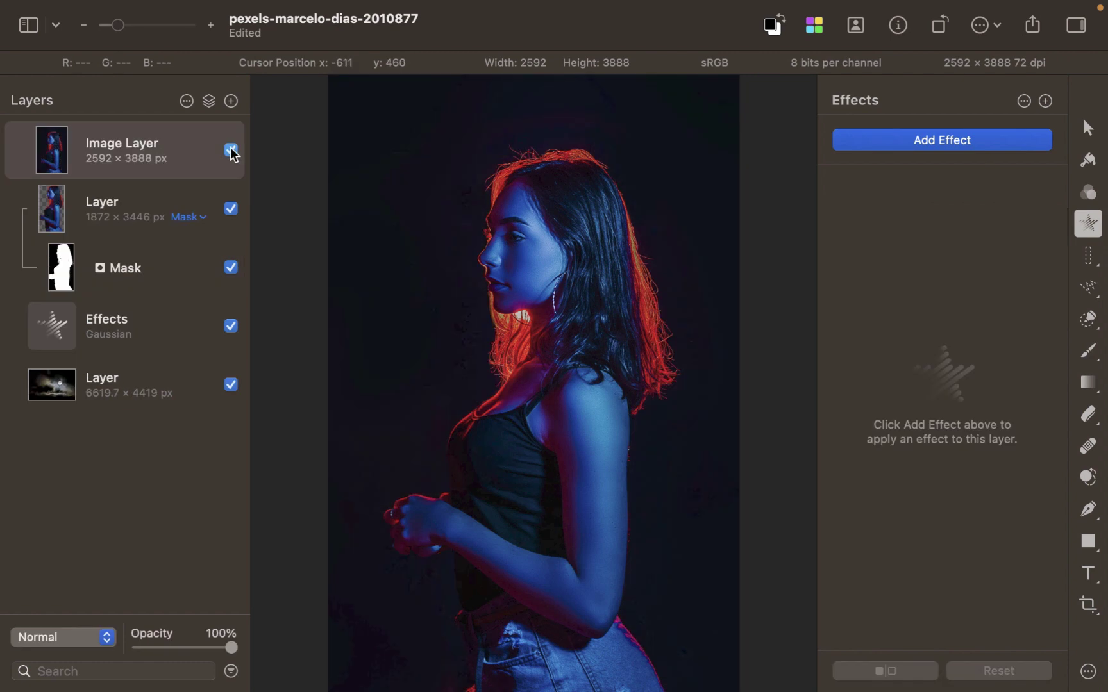
click(231, 150)
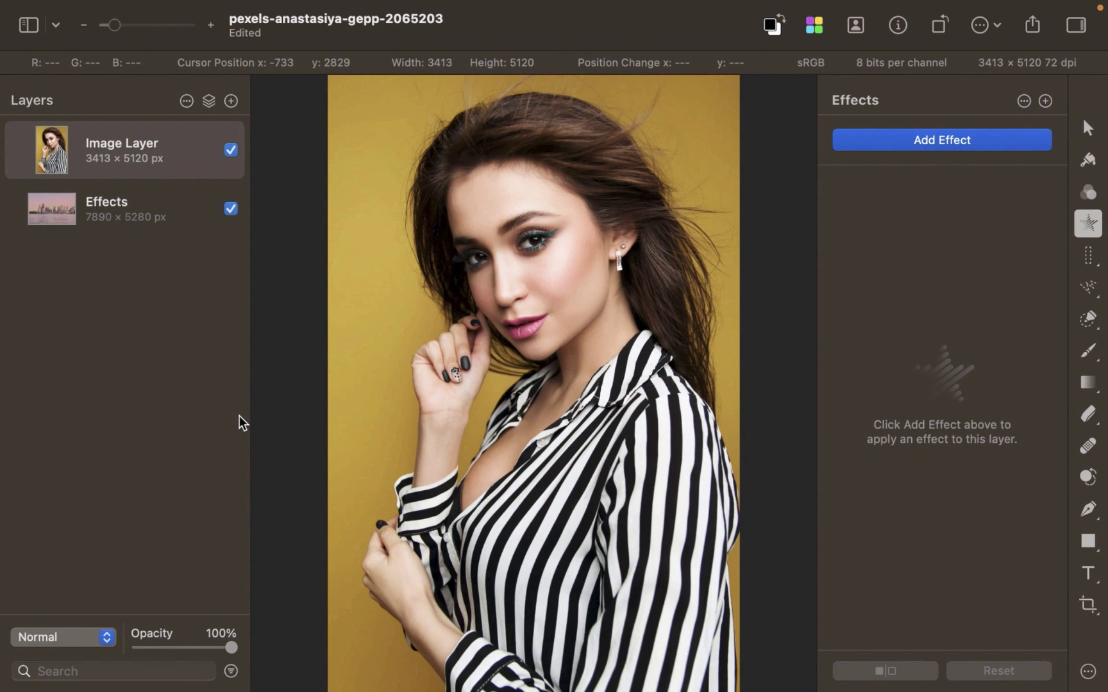
- In the yellow-background portrait, select the subject automatically and duplicate the selection as a masked copy of the image layer
click(937, 499)
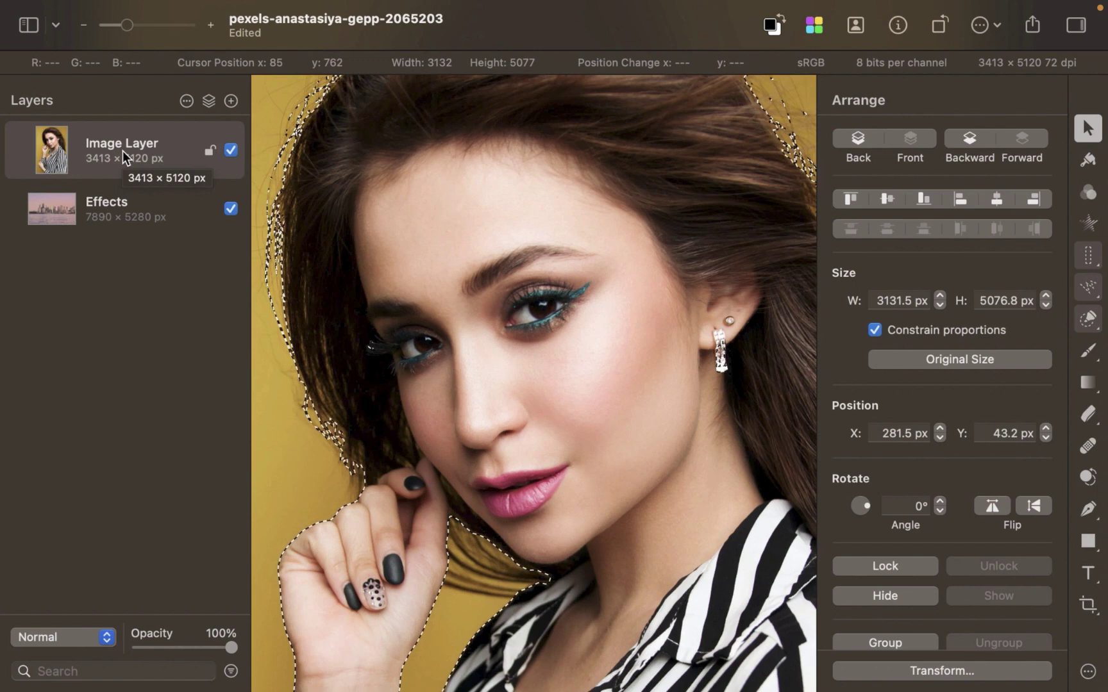
right_click(129, 157)
click(154, 424)
- Show the original image layer and start refining the copy's mask with the Refine Edge Brush in add mode at 90% size
click(231, 268)
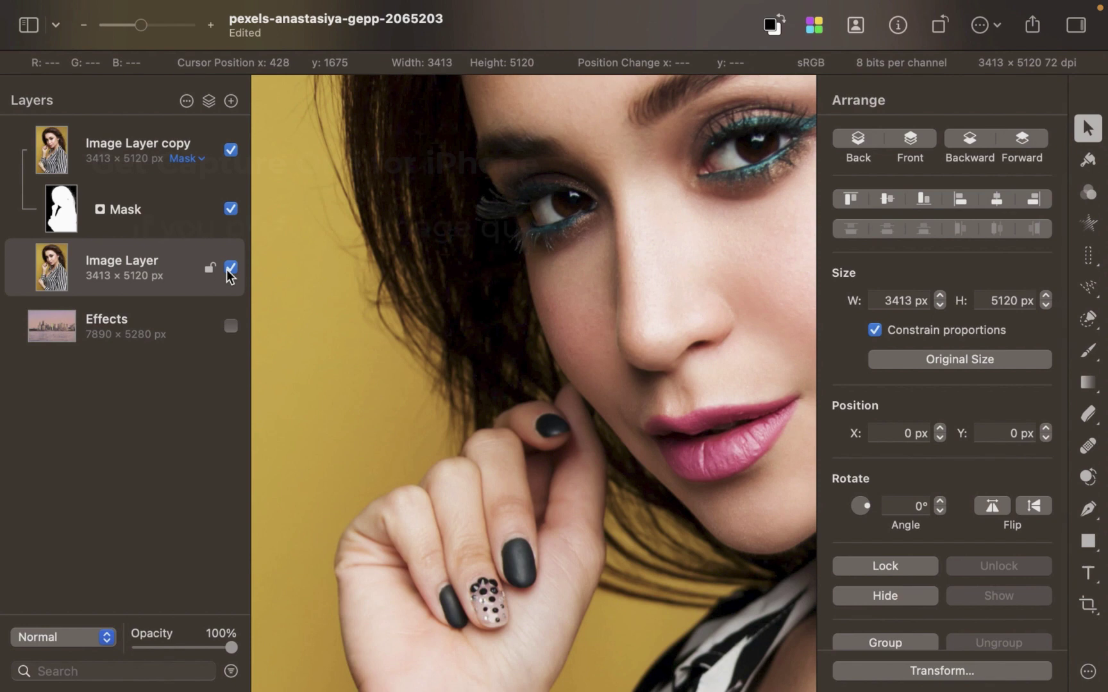
right_click(169, 204)
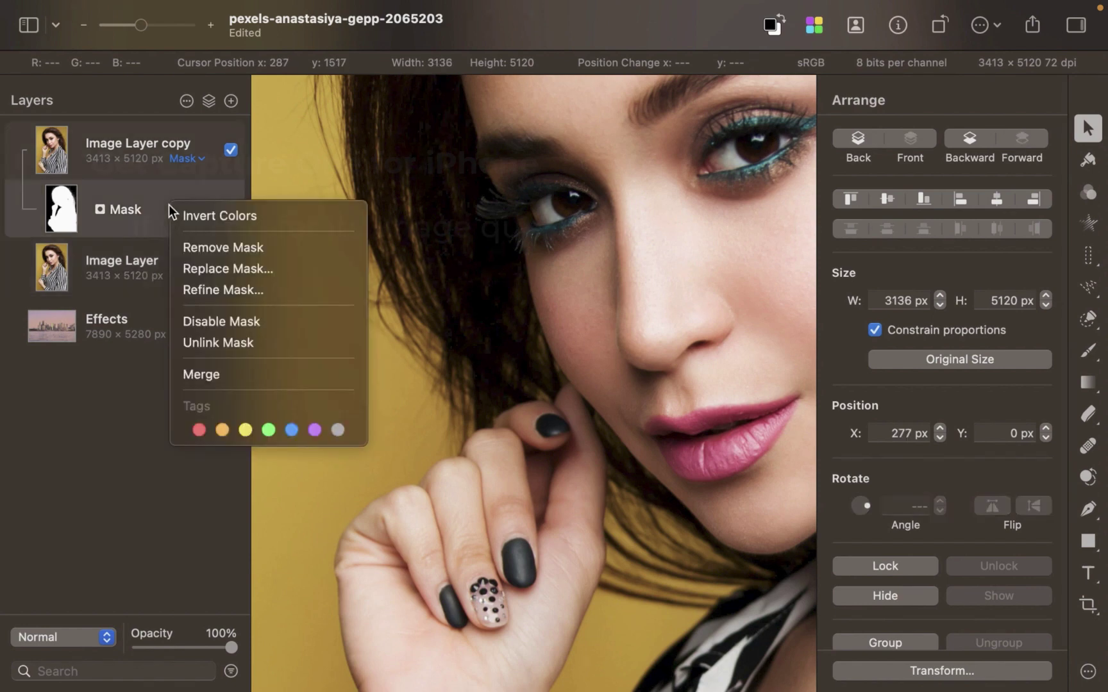
click(190, 290)
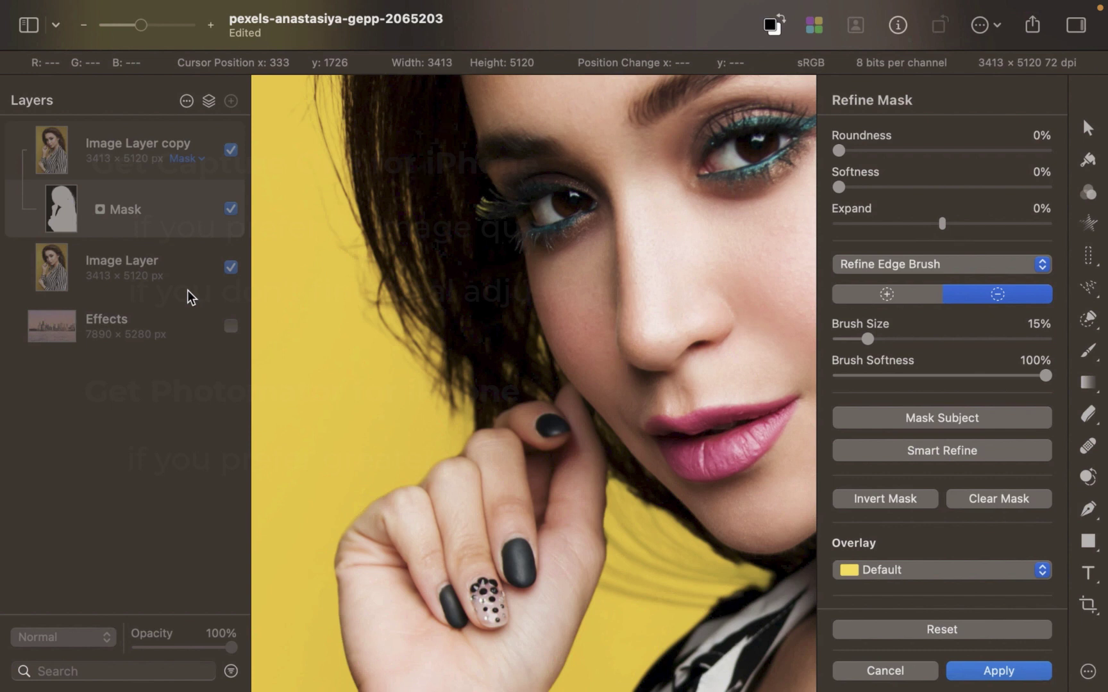
click(890, 266)
click(891, 269)
click(891, 294)
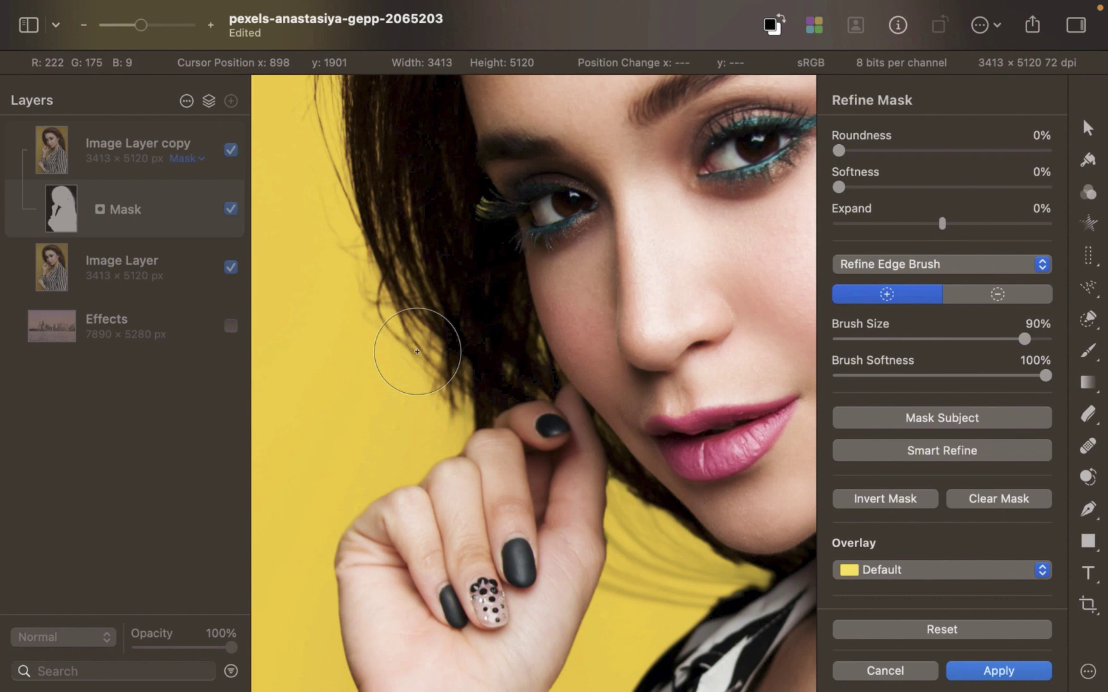
- Brush along the loose hair edges beside the face, under the chin and up to the top of the head to refine the mask
mouse_move(400, 319)
mouse_down()
mouse_move(416, 329)
mouse_move(469, 444)
mouse_move(383, 346)
mouse_move(366, 193)
mouse_up()
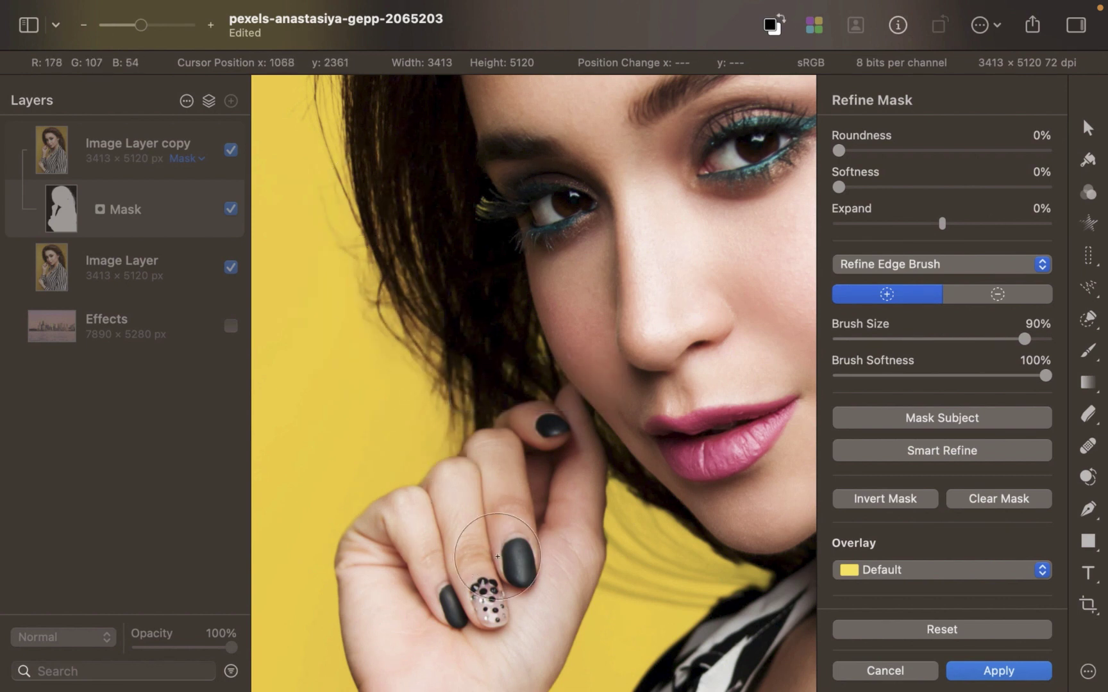
mouse_move(527, 576)
mouse_down()
mouse_move(566, 586)
mouse_move(643, 566)
mouse_move(633, 510)
mouse_move(633, 544)
mouse_move(716, 576)
mouse_move(624, 567)
mouse_move(606, 577)
mouse_move(614, 505)
mouse_up()
drag(760, 578, 721, 611)
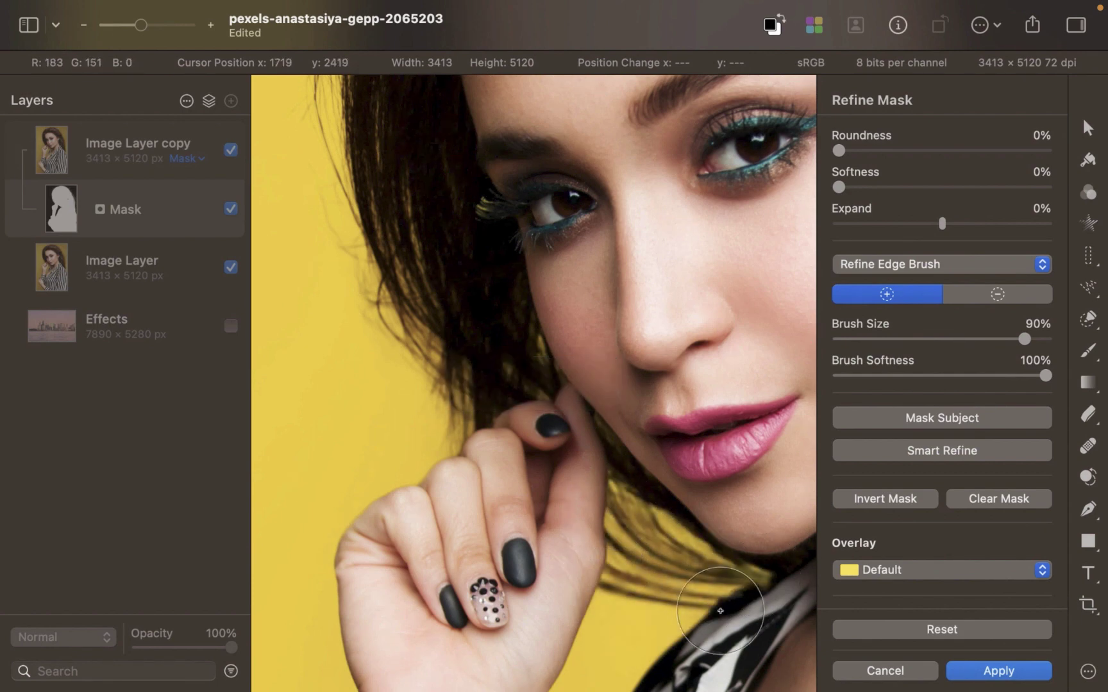
scroll(628, 481, up, 3)
mouse_move(417, 436)
mouse_down()
mouse_move(366, 279)
mouse_move(372, 211)
mouse_up()
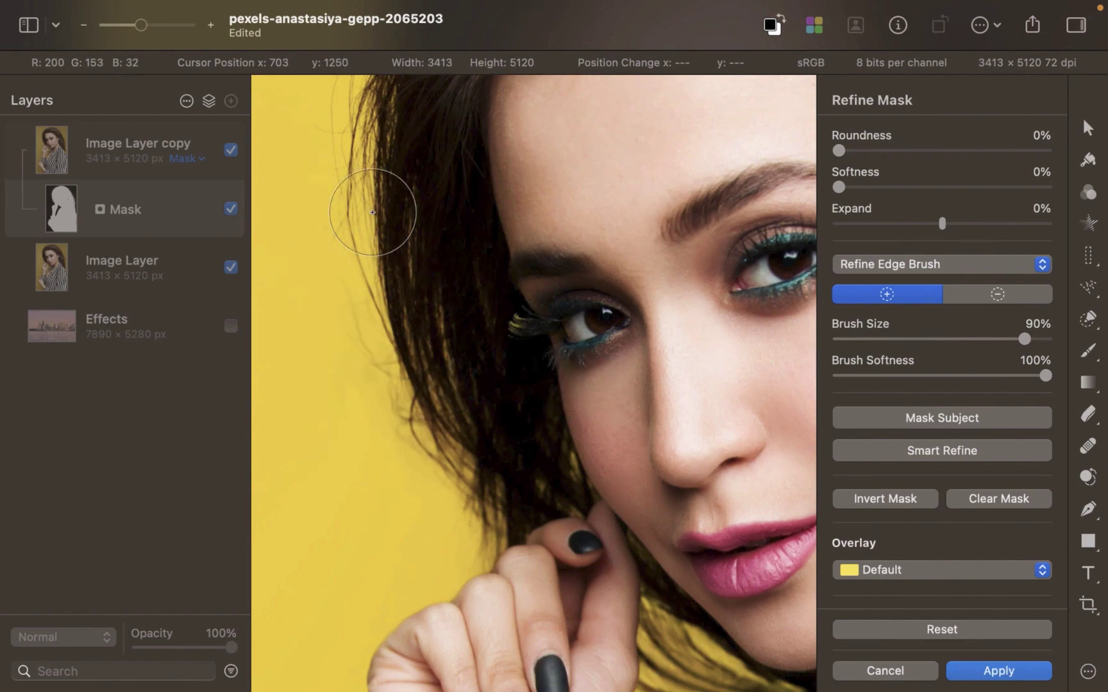
scroll(388, 354, up, 4)
mouse_move(388, 354)
mouse_down()
mouse_move(366, 227)
mouse_move(393, 135)
mouse_up()
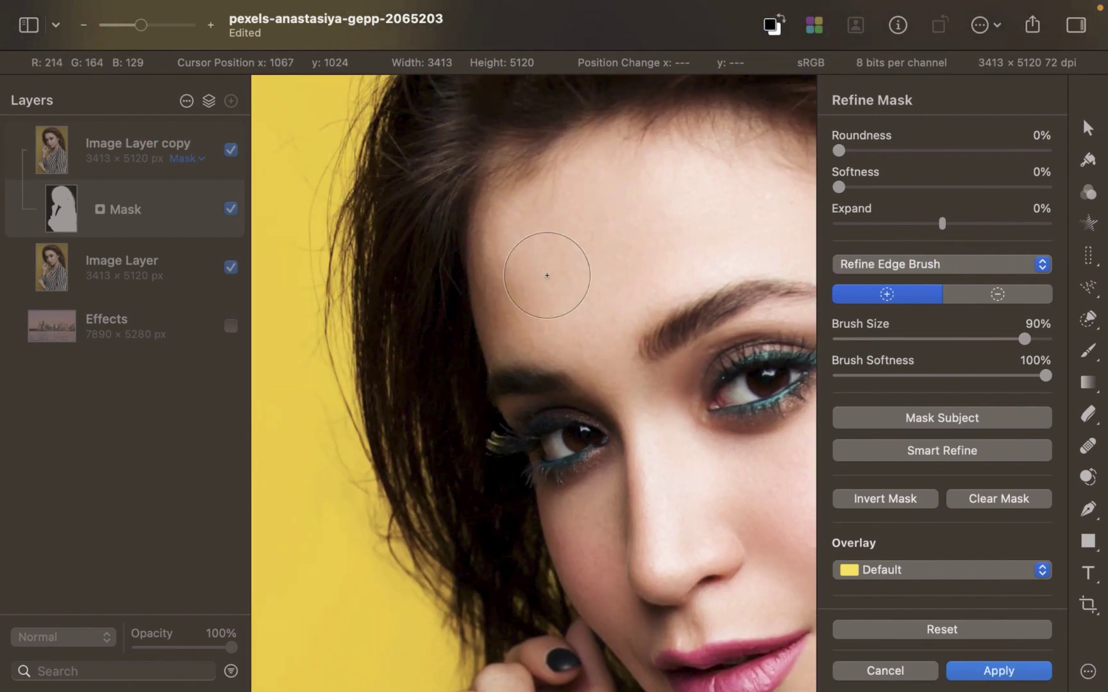
scroll(366, 346, up, 2)
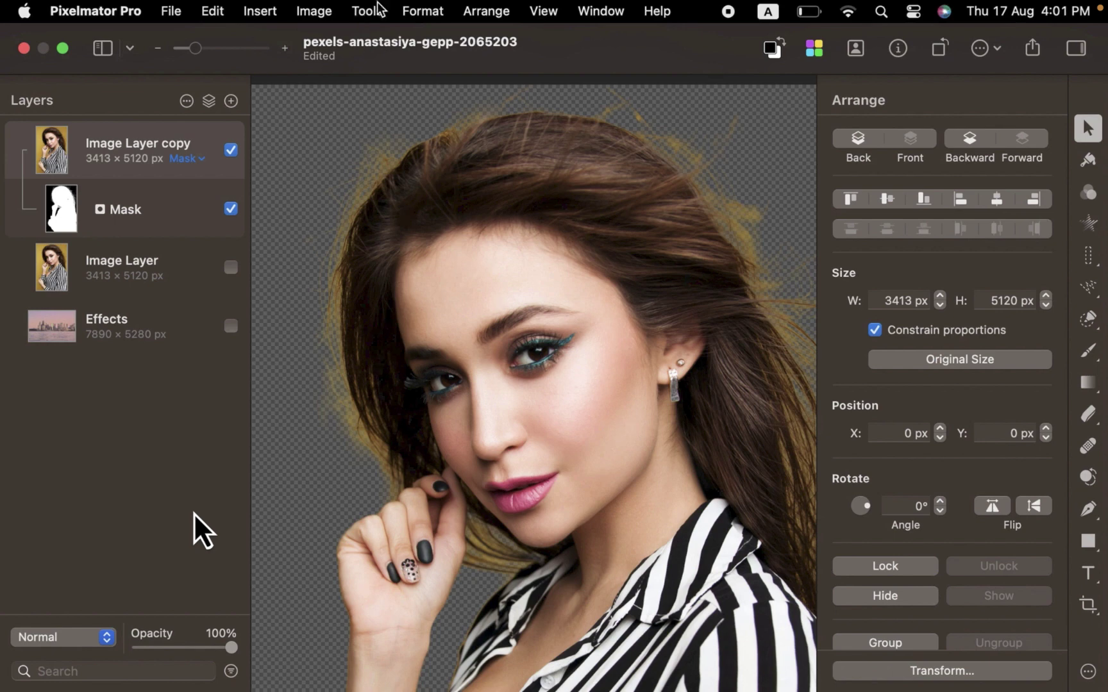
- Remove the yellow background color spill from the masked portrait copy's hair edges, undoing and reapplying the correction to compare
click(423, 10)
mouse_move(421, 95)
click(637, 200)
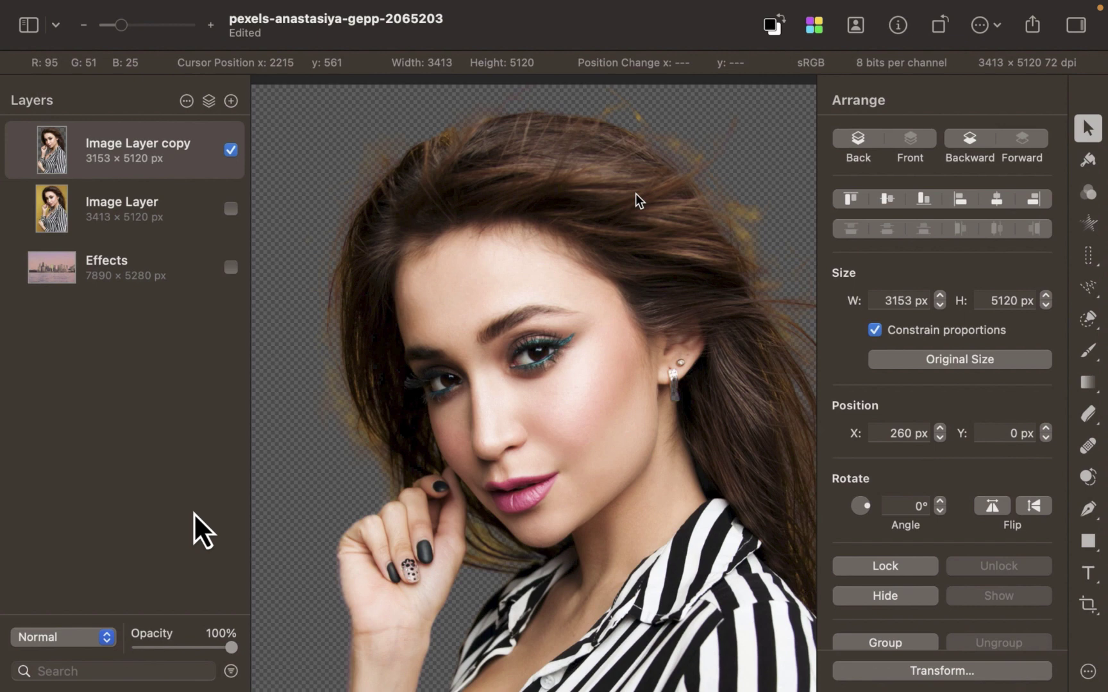
key(super+z)
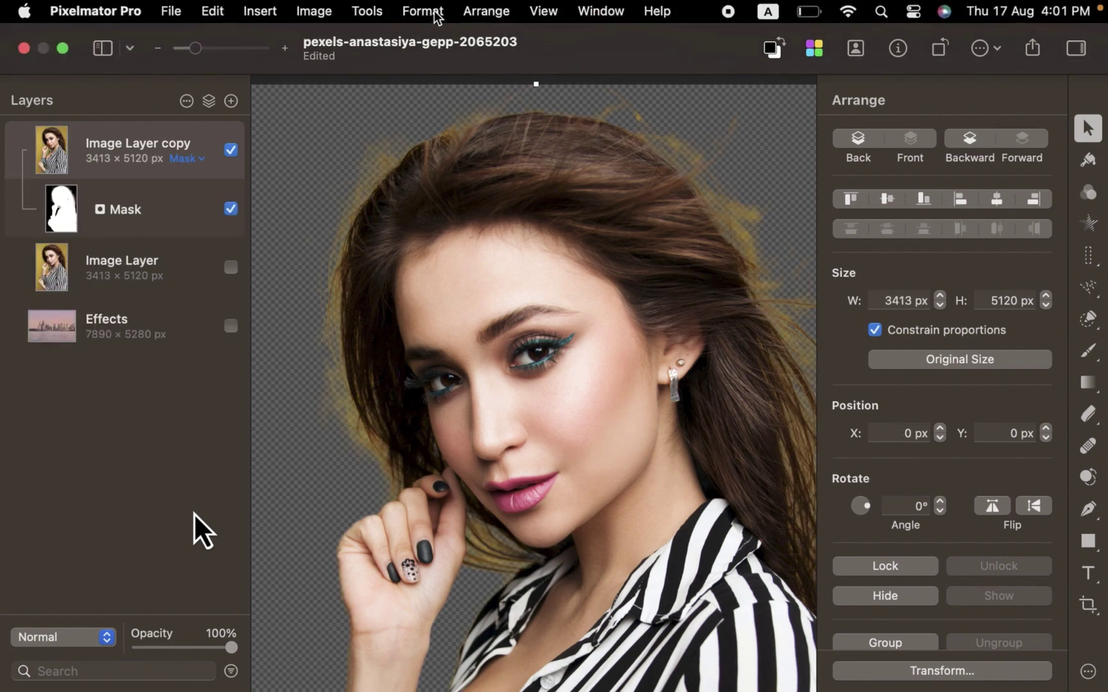
key(super+shift+z)
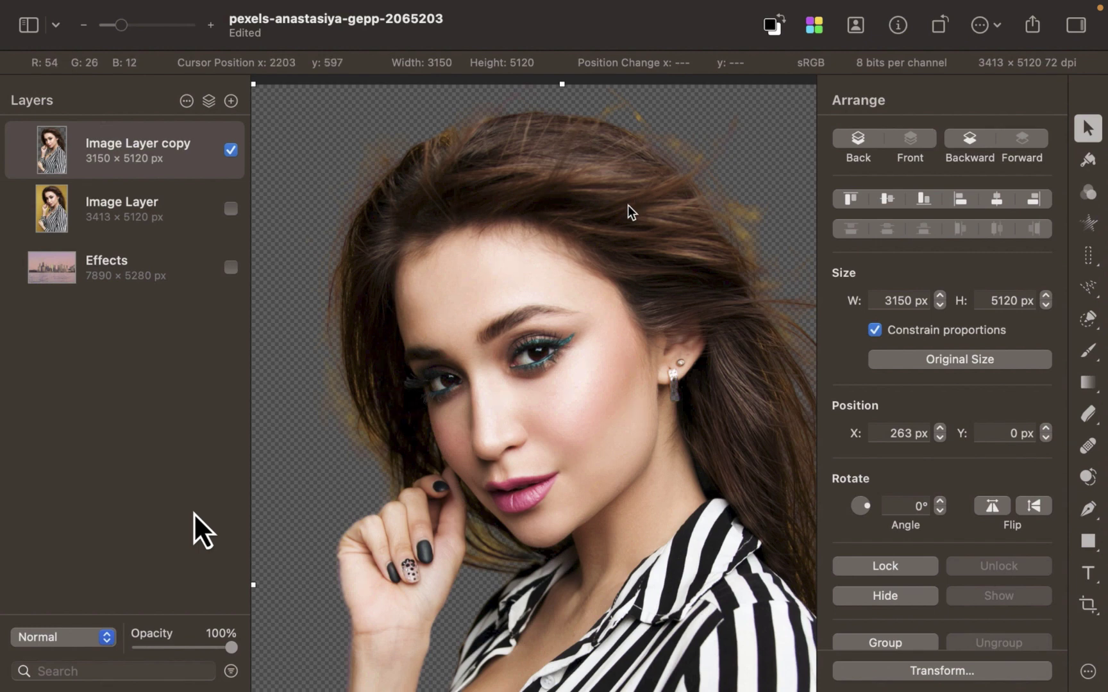
- Show the skyline background behind the cutout portrait and scale the portrait down proportionally to about 2728 × 4434 px
key(super+0)
click(231, 266)
drag(695, 142, 655, 206)
click(727, 307)
- Compare the cutout on the skyline with the original yellow-background photo by toggling the portrait layers' visibility
click(231, 209)
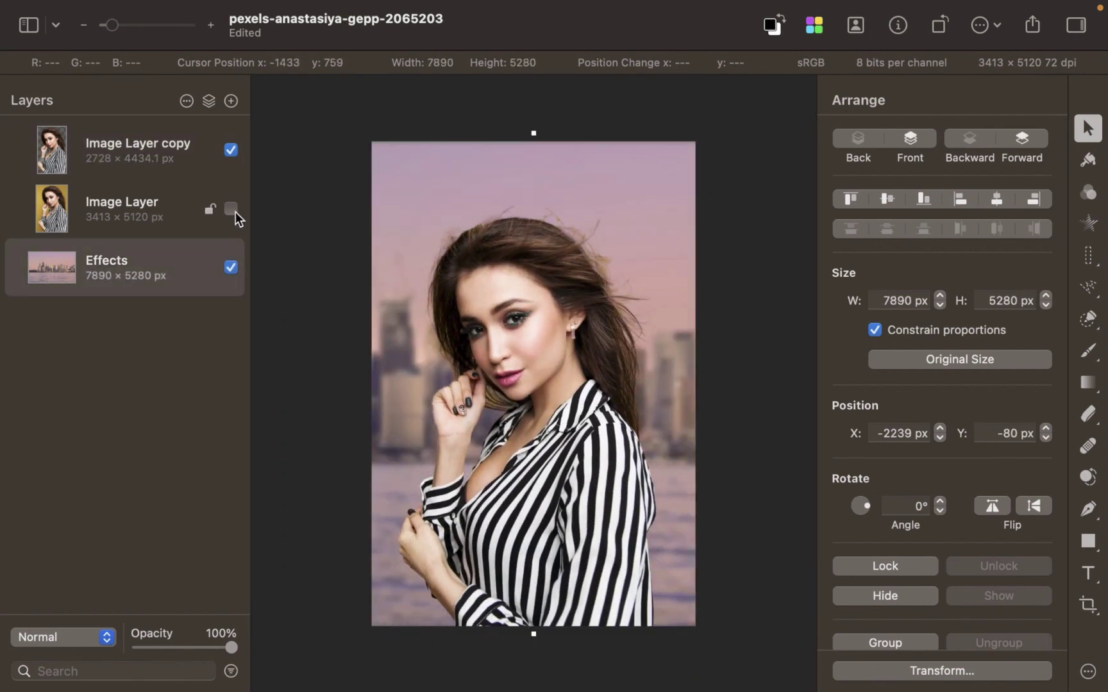
click(231, 150)
click(230, 150)
click(231, 208)
key(super+0)
click(231, 208)
click(231, 150)
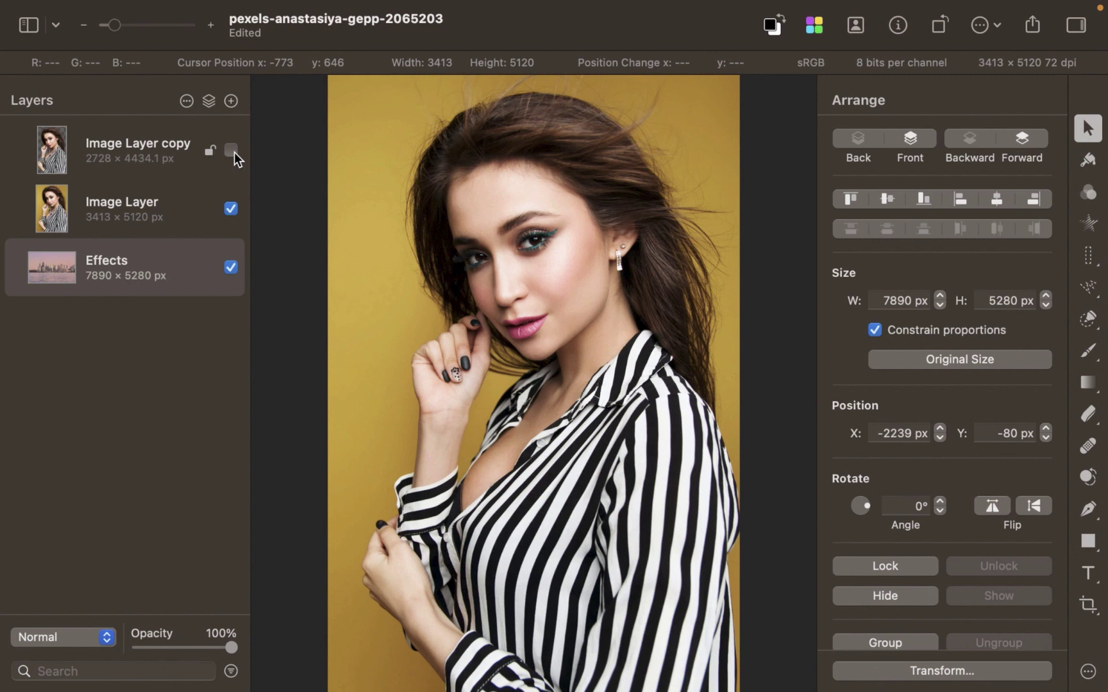
click(231, 150)
click(231, 209)
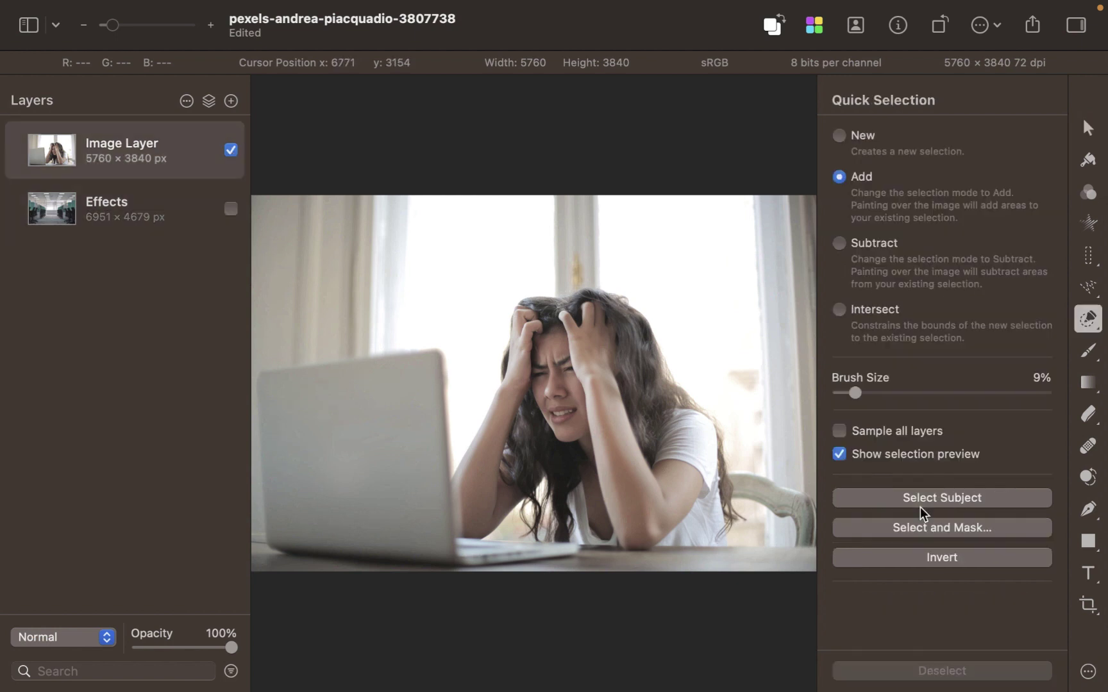
- In the photo of the woman at the laptop, select the subject automatically and add the selection as a layer mask
click(918, 502)
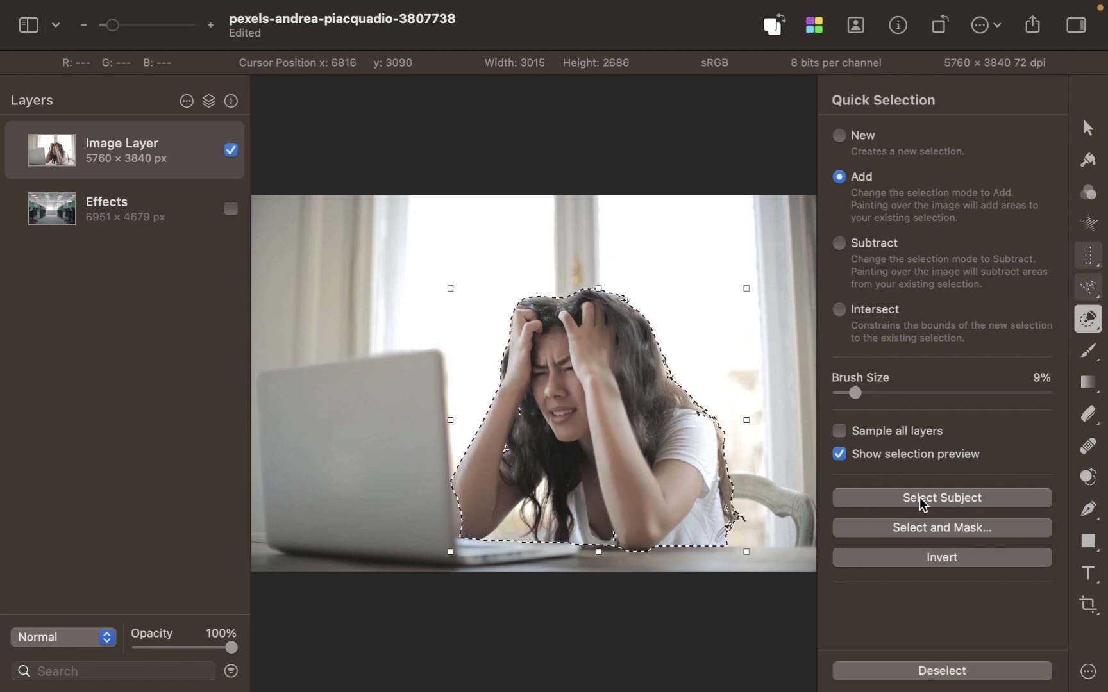
key(v)
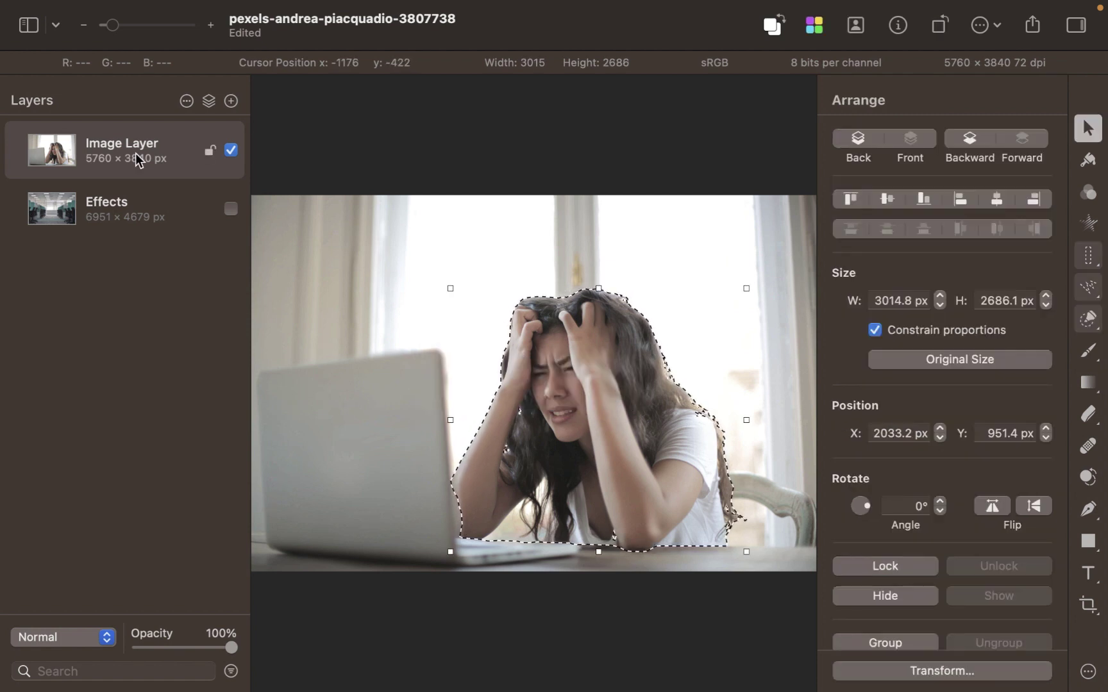
right_click(137, 154)
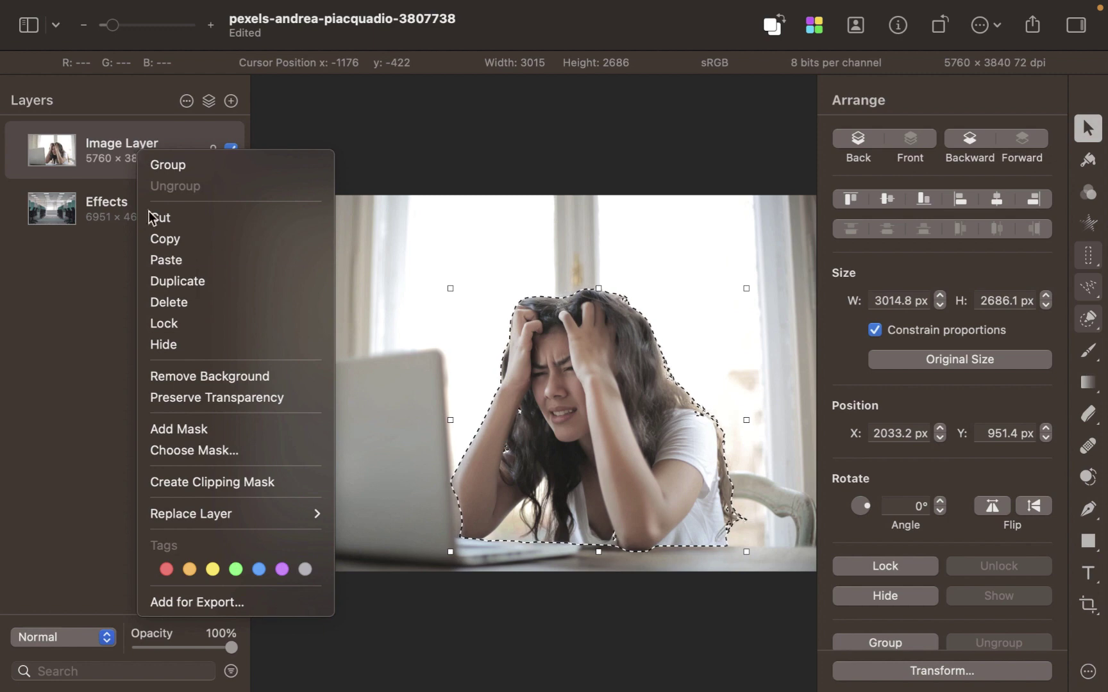
click(162, 431)
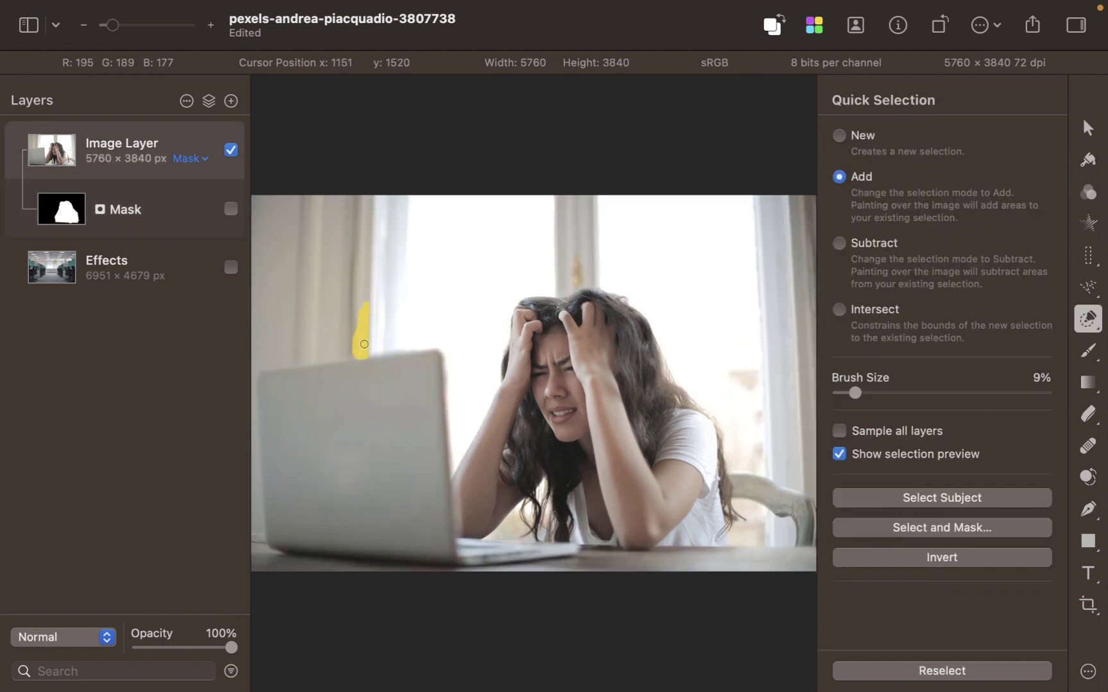
drag(356, 385, 404, 391)
scroll(390, 372, up, 5)
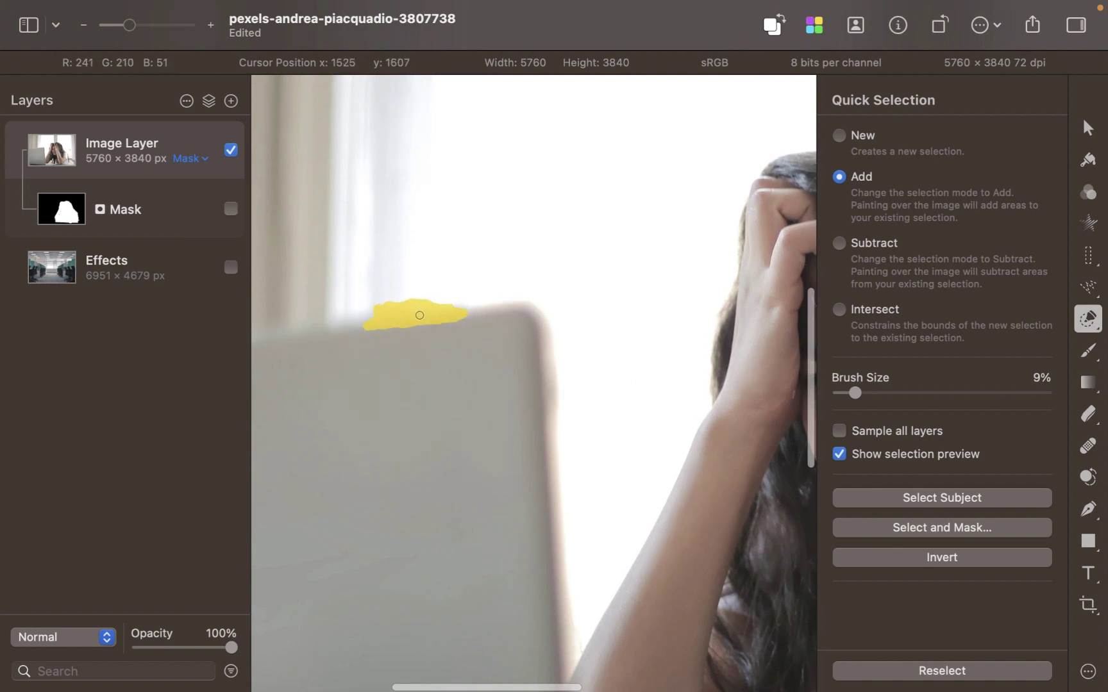
scroll(417, 317, left, 3)
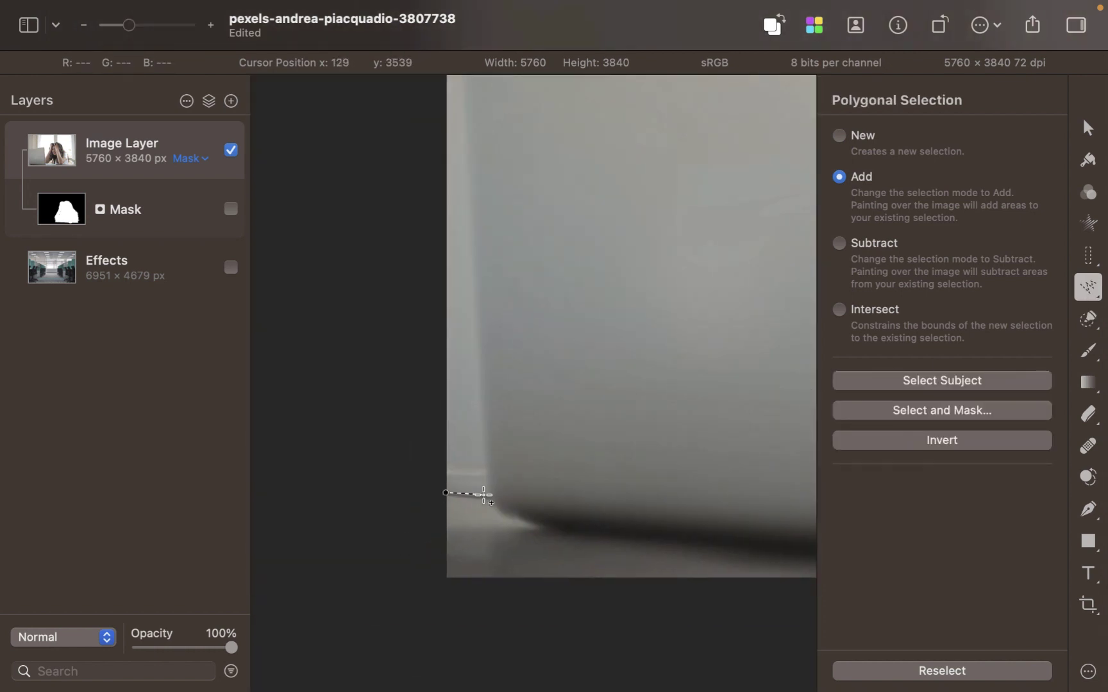
- Outline the laptop and the table's edge with Polygonal Selection in add mode
scroll(477, 423, up, 2)
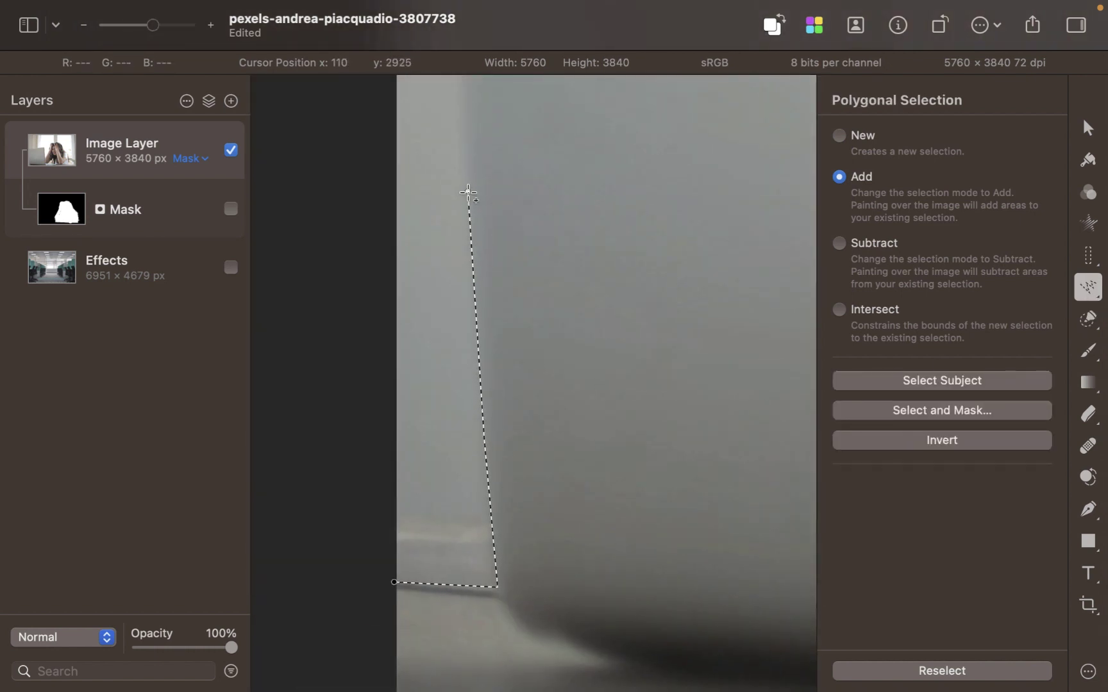
scroll(487, 359, up, 5)
click(507, 319)
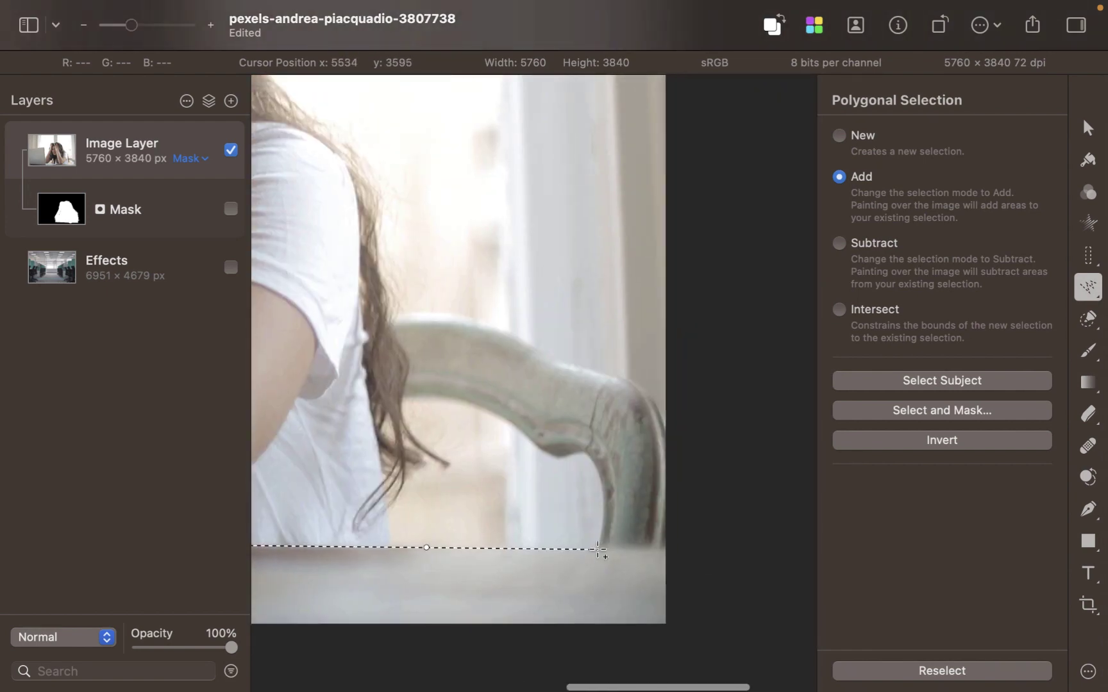
scroll(603, 553, up, 3)
- Extend the polygonal selection along the inner contour of the chair's backrest toward the woman's hair
click(597, 573)
click(602, 472)
click(593, 427)
click(565, 390)
click(520, 400)
scroll(520, 400, left, 2)
click(566, 418)
scroll(536, 391, up, 3)
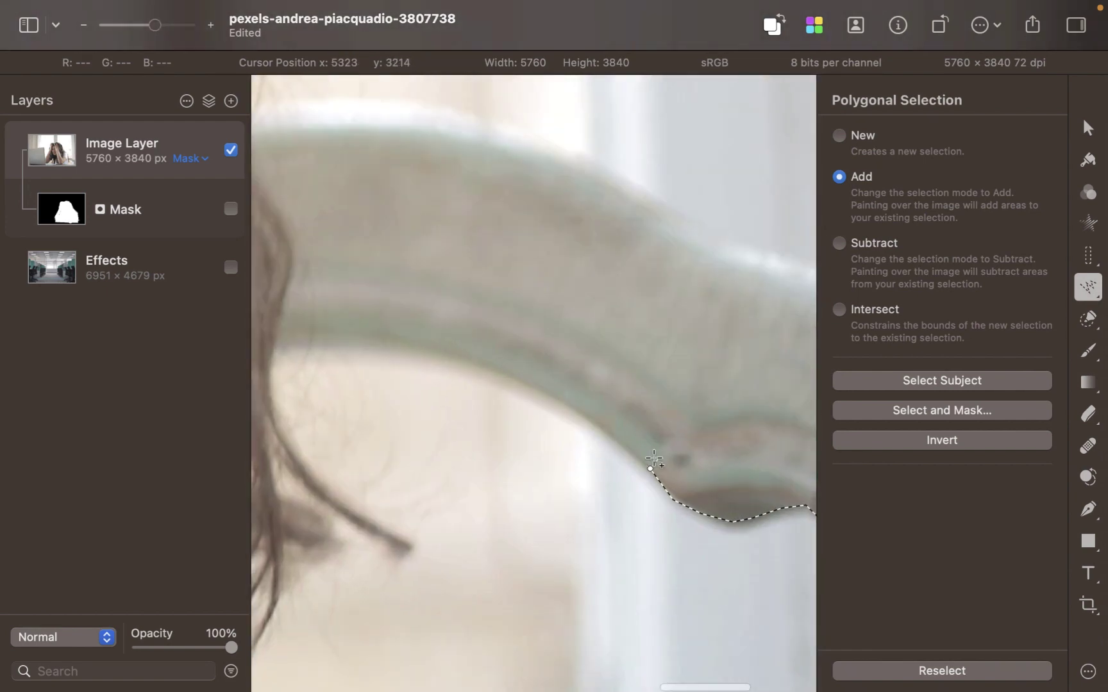
click(626, 445)
click(560, 402)
click(504, 373)
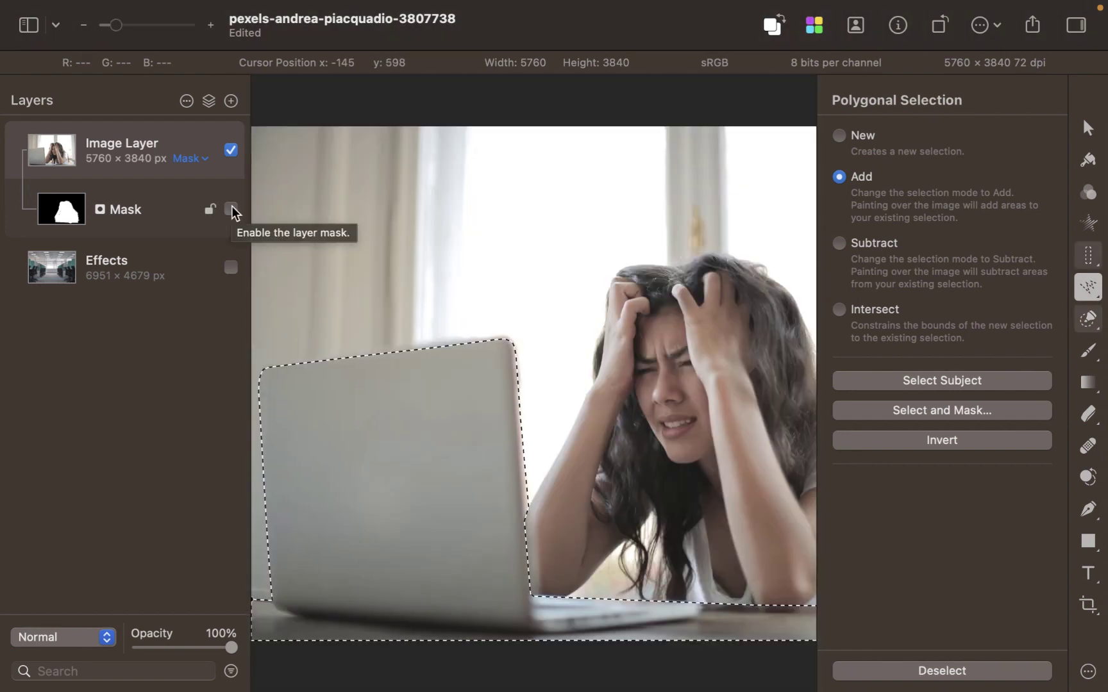
- Enable the mask and paint it white inside the selection with a 1000 px brush to restore the laptop, table and chair
click(231, 209)
key(super+0)
key(b)
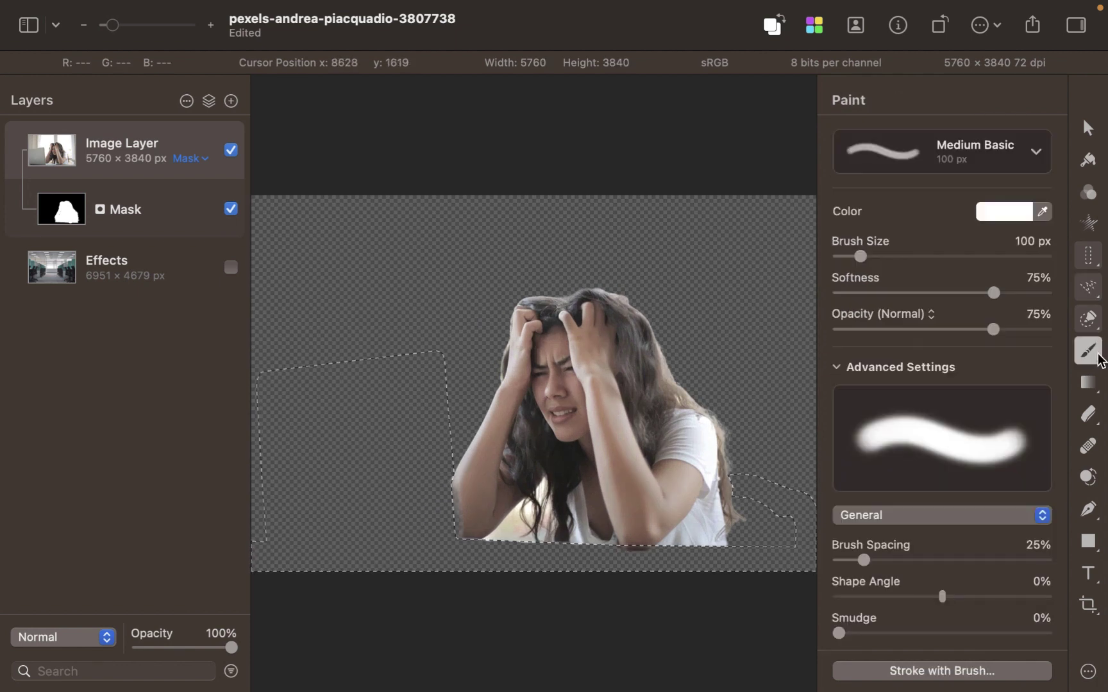
click(173, 220)
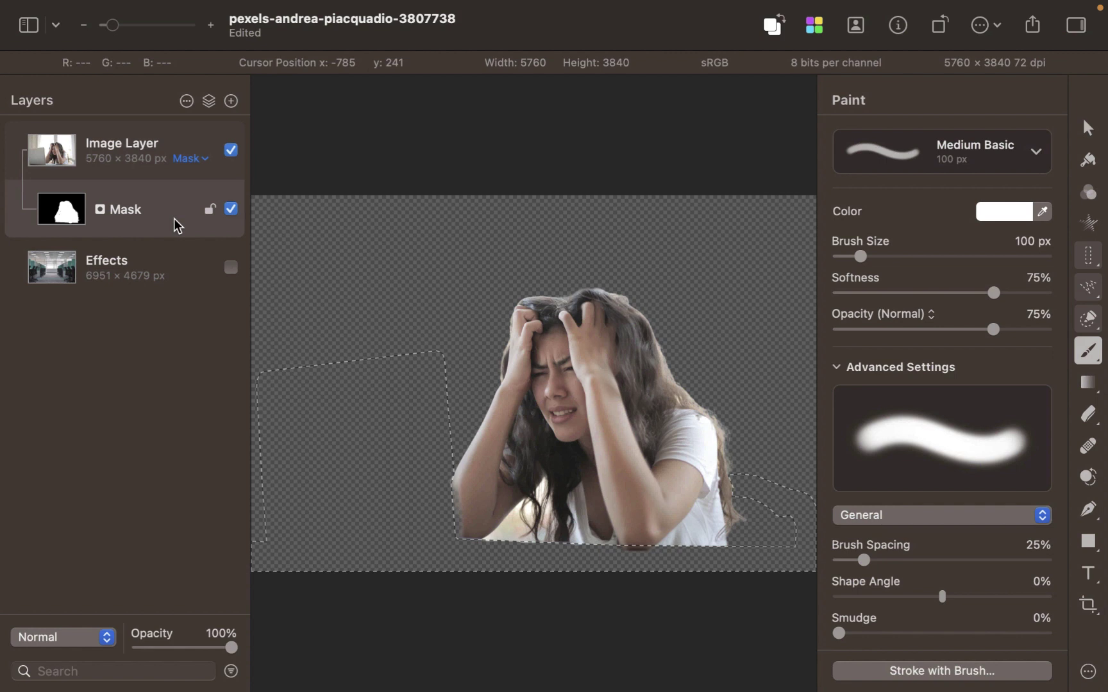
key(bracketright)
key(bracketright)
key(bracketright)
key(bracketright)
key(bracketright)
key(bracketright)
key(bracketright)
key(bracketright)
key(bracketright)
key(bracketright)
mouse_move(410, 378)
mouse_down()
mouse_move(418, 477)
mouse_move(418, 357)
mouse_move(208, 557)
mouse_up()
mouse_move(575, 568)
mouse_down()
mouse_move(597, 566)
mouse_move(312, 461)
mouse_move(418, 594)
mouse_up()
key(super+plus)
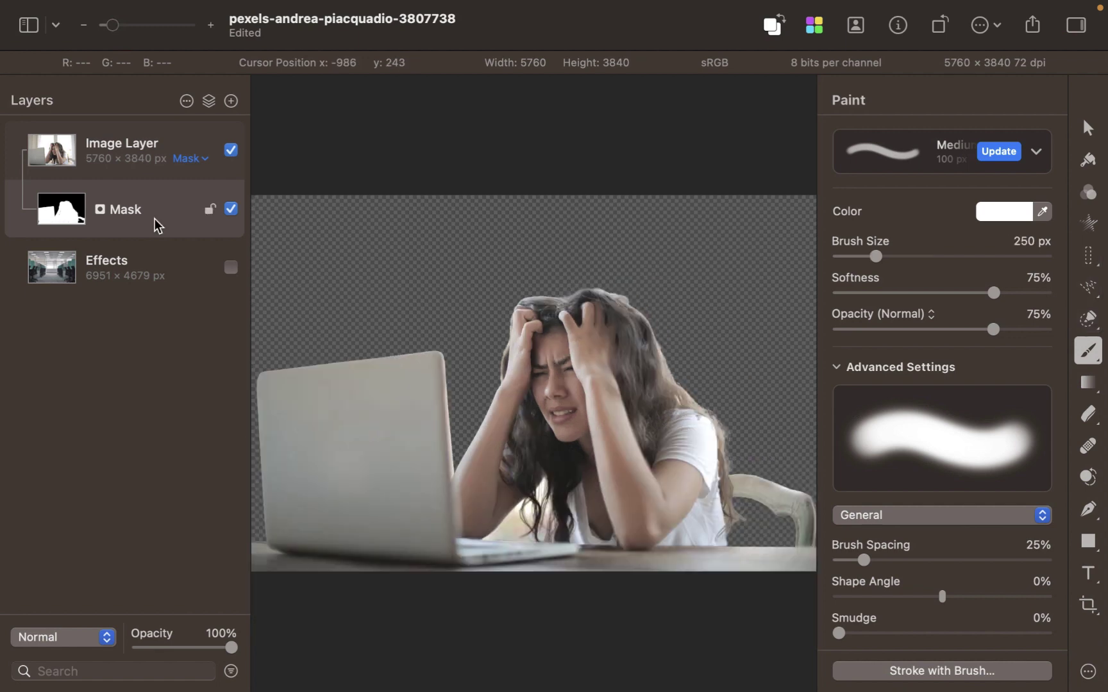
- Start refining the mask and remove the background beneath her forearm using the Quick Selection Brush in subtract mode at 12% size
right_click(157, 218)
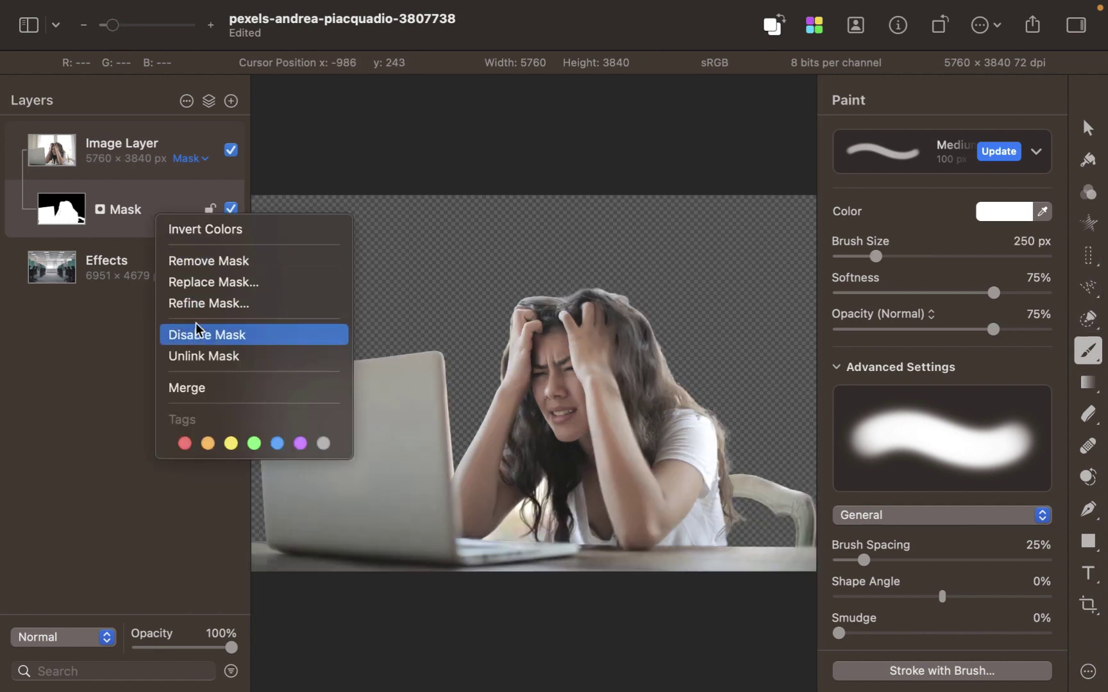
click(195, 303)
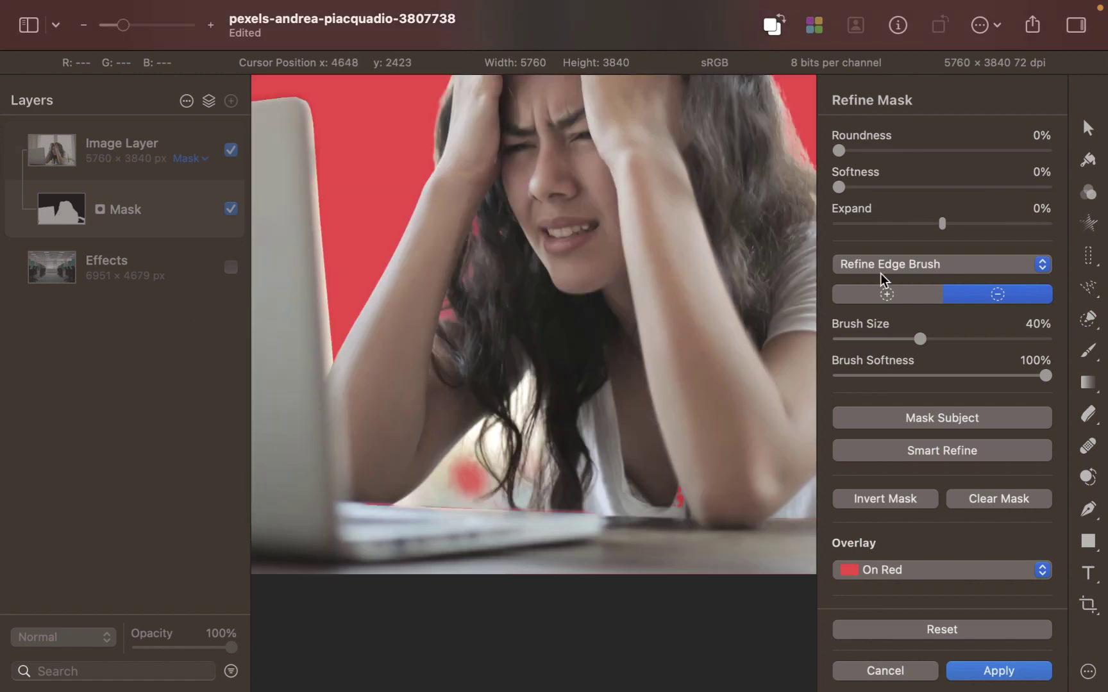
click(880, 270)
scroll(490, 462, up, 5)
key(bracketleft)
key(bracketleft)
key(bracketleft)
scroll(375, 527, up, 3)
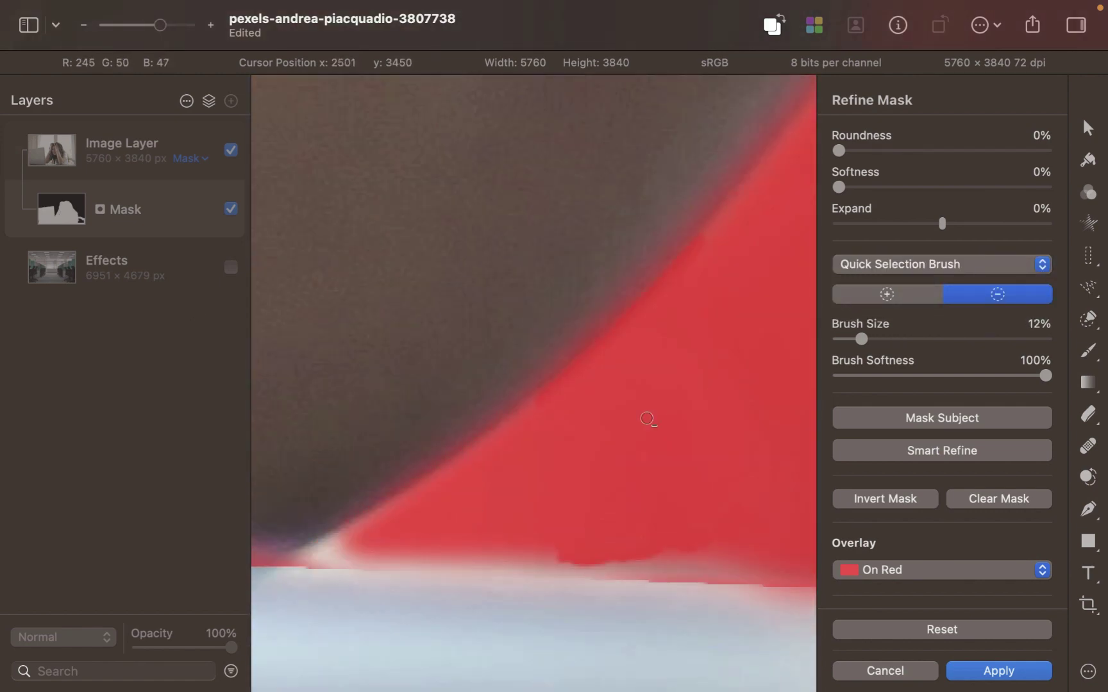
scroll(648, 418, down, 4)
mouse_move(588, 263)
mouse_down()
mouse_move(577, 385)
mouse_move(600, 458)
mouse_up()
mouse_move(533, 407)
mouse_down()
mouse_move(514, 349)
mouse_move(544, 398)
mouse_up()
- Subtract the background gaps between the hanging hair strands beside her arm, undoing one misplaced stroke
scroll(544, 359, up, 3)
mouse_move(661, 315)
mouse_down()
mouse_move(668, 246)
mouse_move(619, 308)
mouse_move(616, 385)
mouse_up()
drag(583, 452, 580, 489)
scroll(584, 474, down, 4)
drag(631, 558, 654, 484)
mouse_move(694, 327)
mouse_down()
mouse_move(701, 286)
mouse_move(666, 436)
mouse_up()
mouse_move(545, 529)
mouse_down()
mouse_move(564, 551)
mouse_move(504, 562)
mouse_up()
key(super+z)
scroll(505, 561, up, 3)
drag(645, 464, 658, 429)
scroll(666, 415, down, 3)
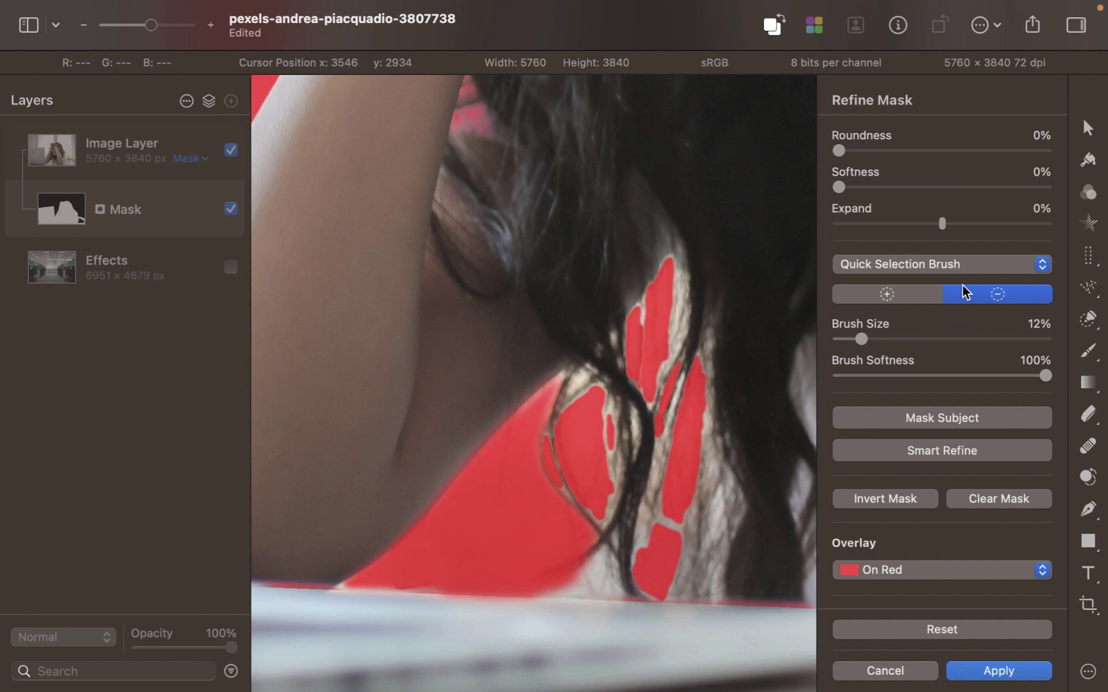
- Refine the mask around the hanging hair strands with the Refine Edge Brush in subtract mode at 90% size
click(954, 265)
click(940, 250)
key(bracketright)
key(bracketright)
key(bracketright)
key(bracketright)
key(bracketright)
key(bracketright)
key(bracketright)
key(bracketright)
key(bracketright)
key(bracketright)
key(bracketright)
key(bracketright)
key(bracketright)
key(bracketright)
key(bracketright)
key(bracketright)
key(bracketright)
key(bracketright)
key(bracketright)
key(bracketright)
key(bracketright)
key(bracketright)
key(bracketright)
mouse_move(657, 310)
mouse_down()
mouse_move(619, 449)
mouse_move(646, 546)
mouse_up()
click(571, 344)
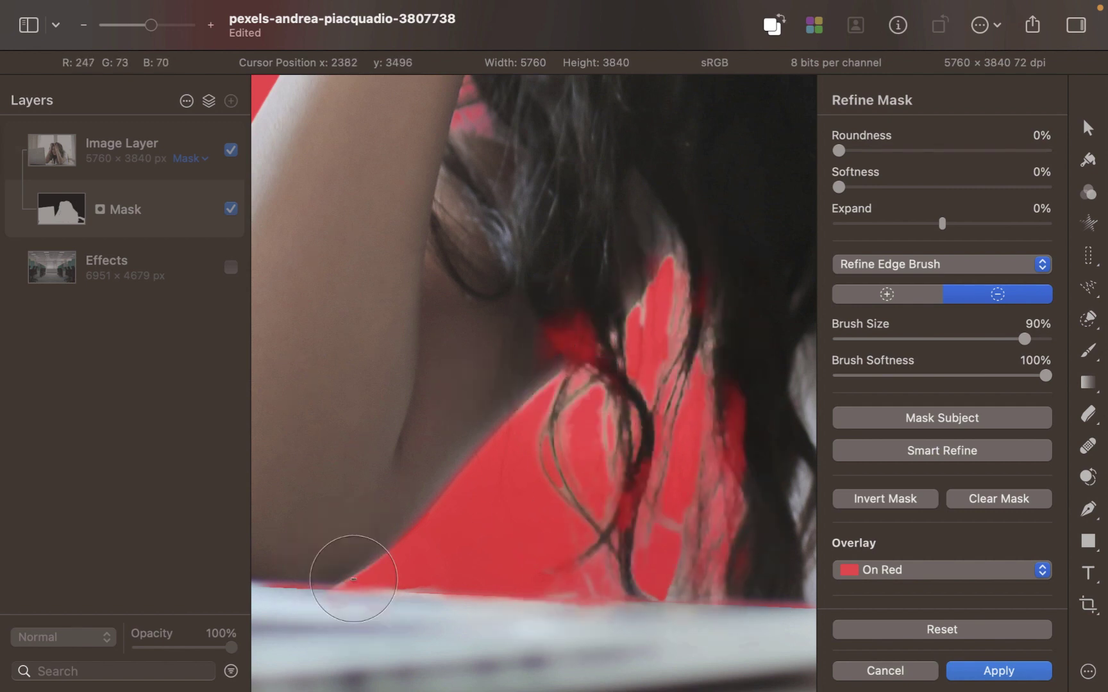
- Touch up the mask where her elbow meets the laptop with the Basic Brush in add mode, and apply the refinement
scroll(410, 574, down, 2)
scroll(410, 574, left, 2)
click(375, 518)
click(941, 264)
click(940, 309)
click(376, 533)
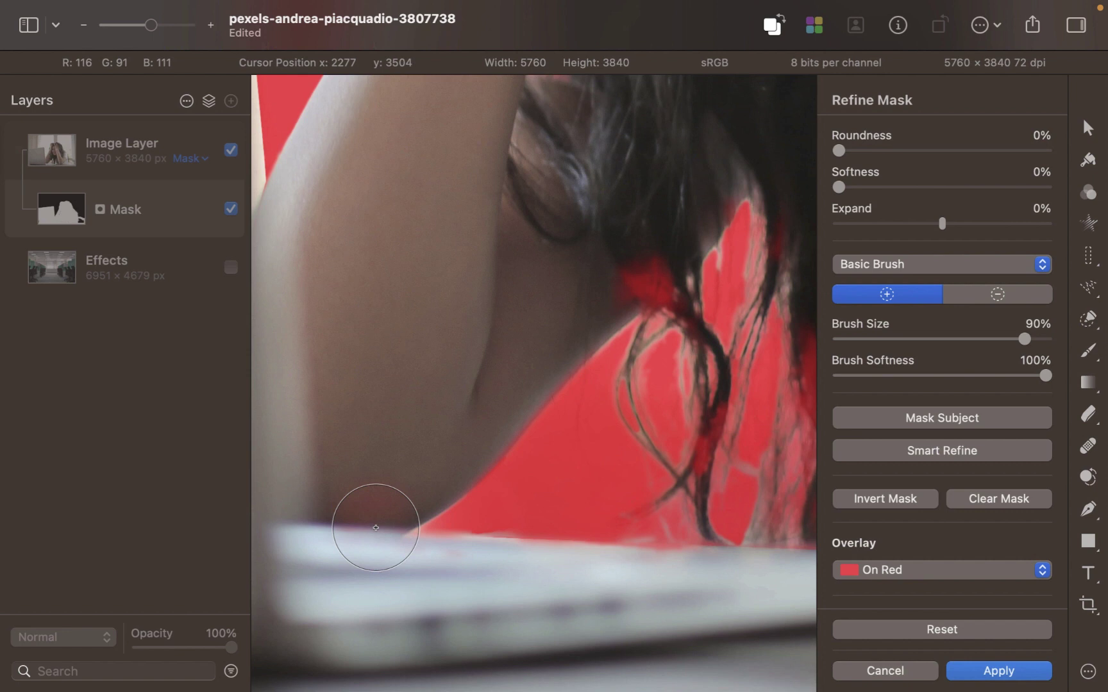
key(super+0)
click(984, 672)
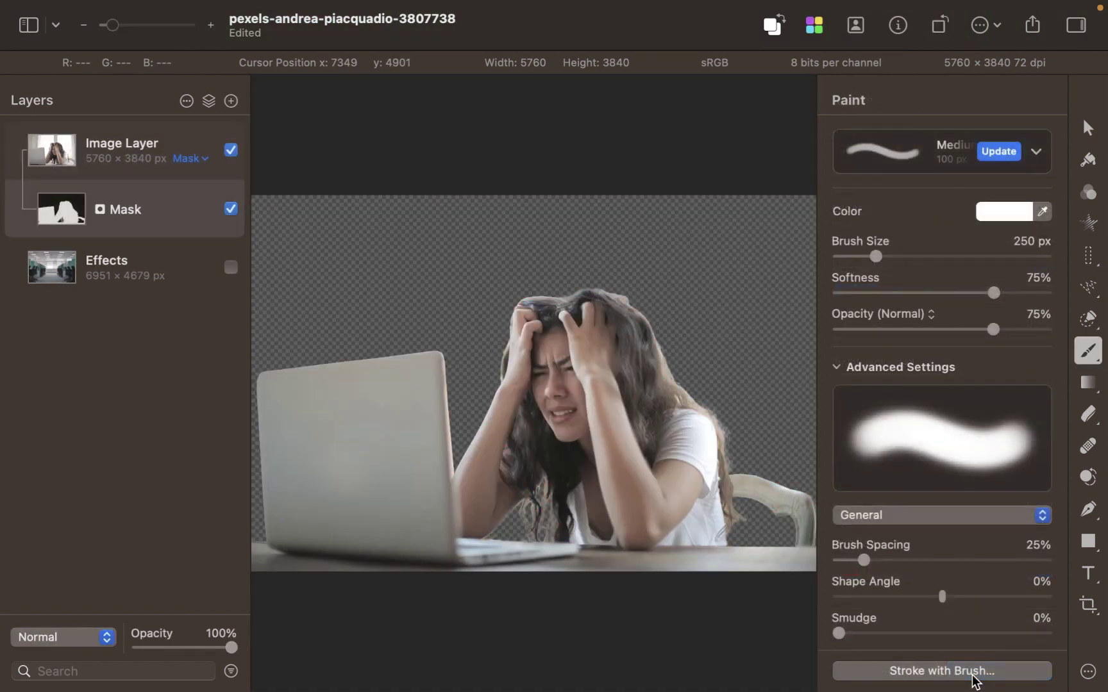
- Remove the original background's color spill from the cutout's edges and show the office background layer
click(418, 11)
mouse_move(449, 92)
click(668, 193)
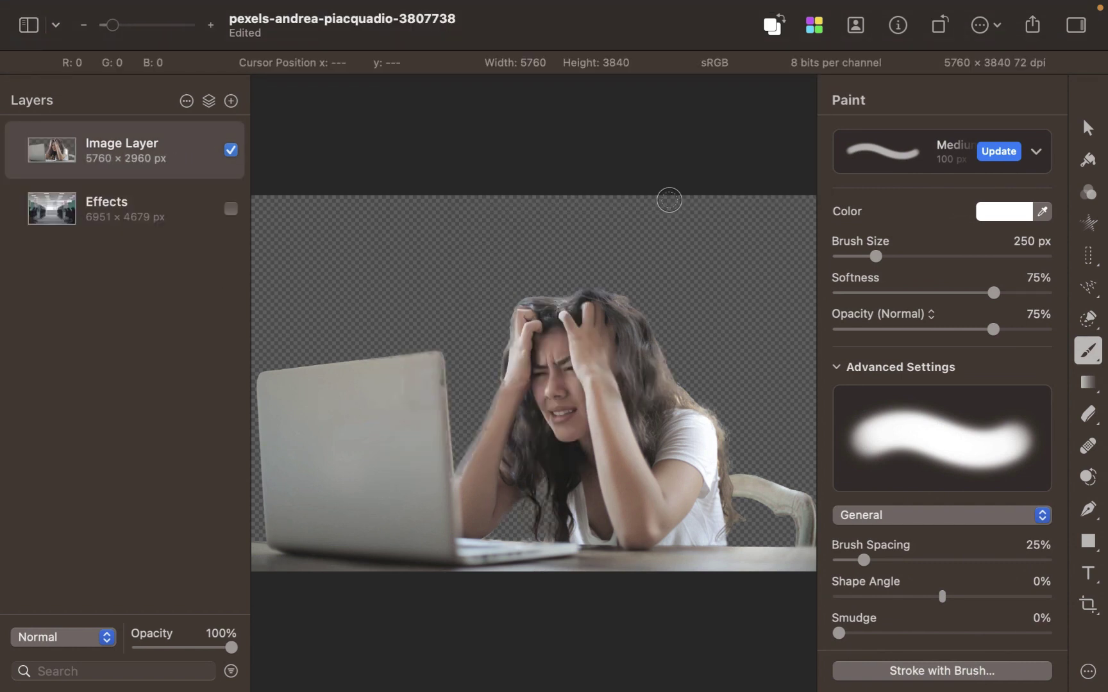
click(231, 209)
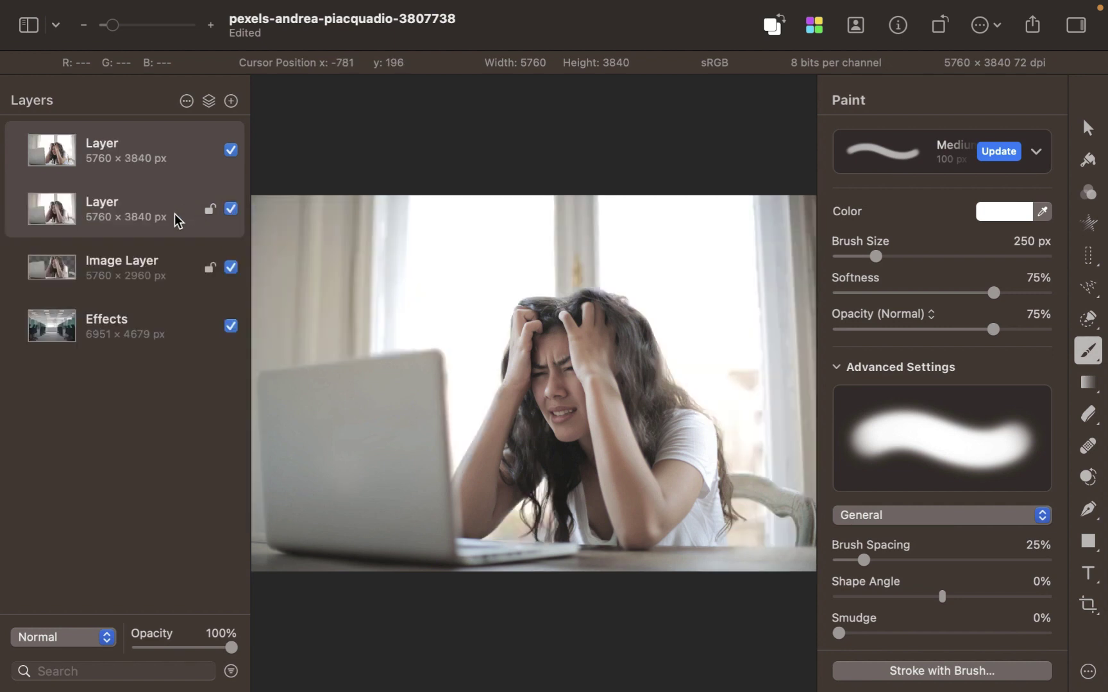
- Delete the duplicate of the original photo layer and hide the remaining one above the cutout
click(178, 221)
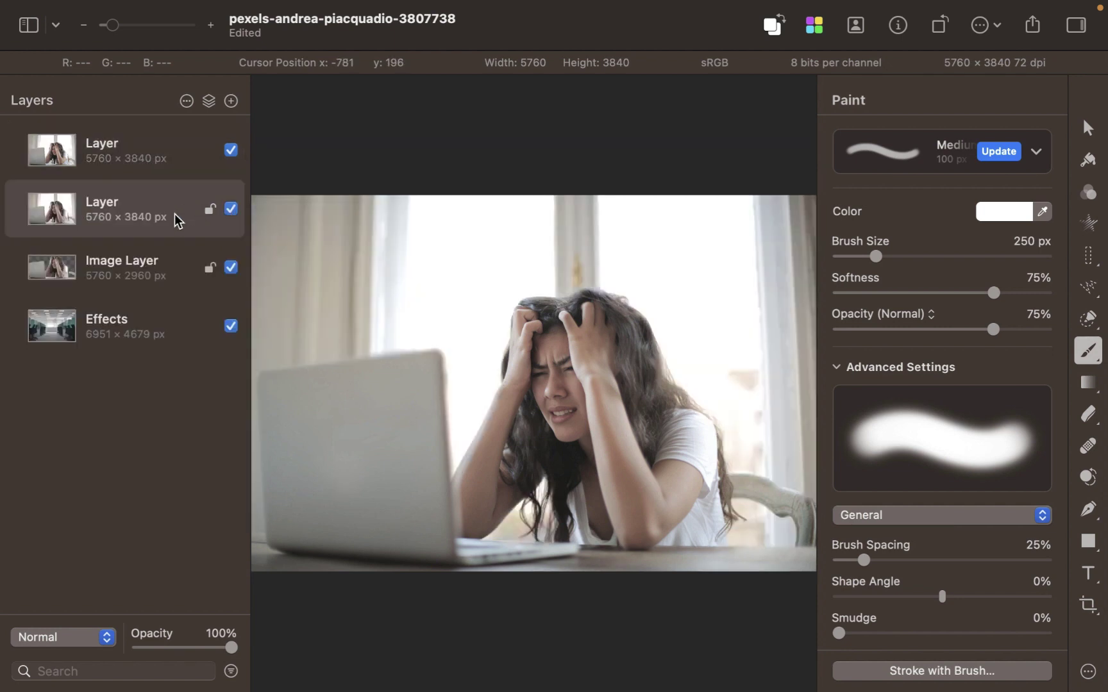
key(Delete)
click(231, 150)
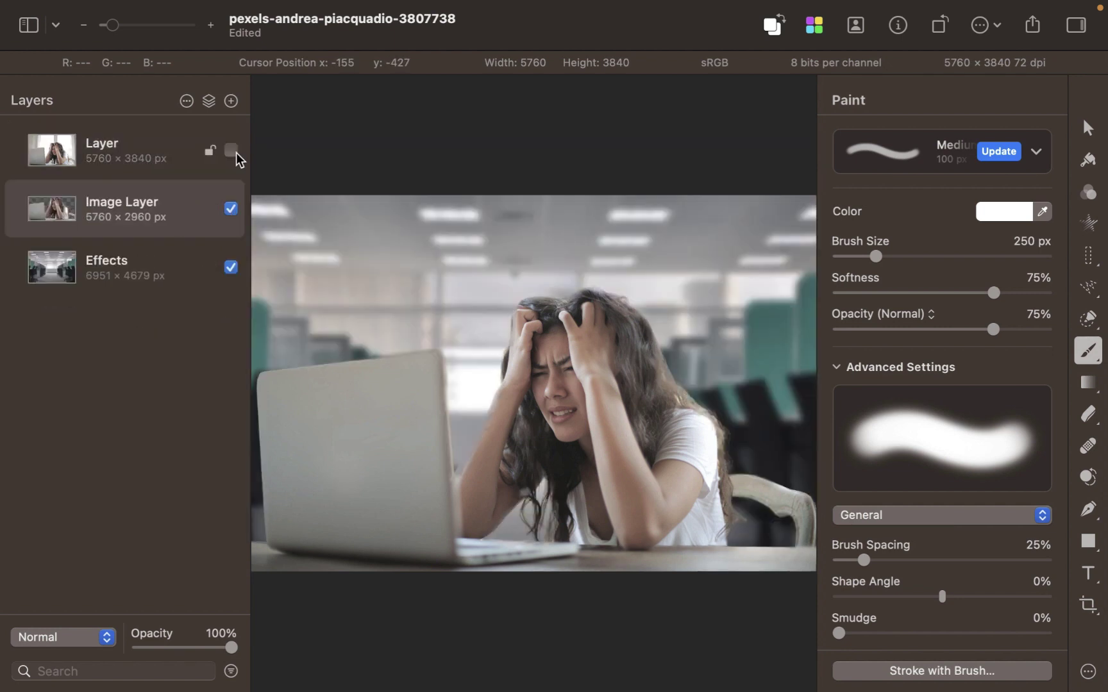